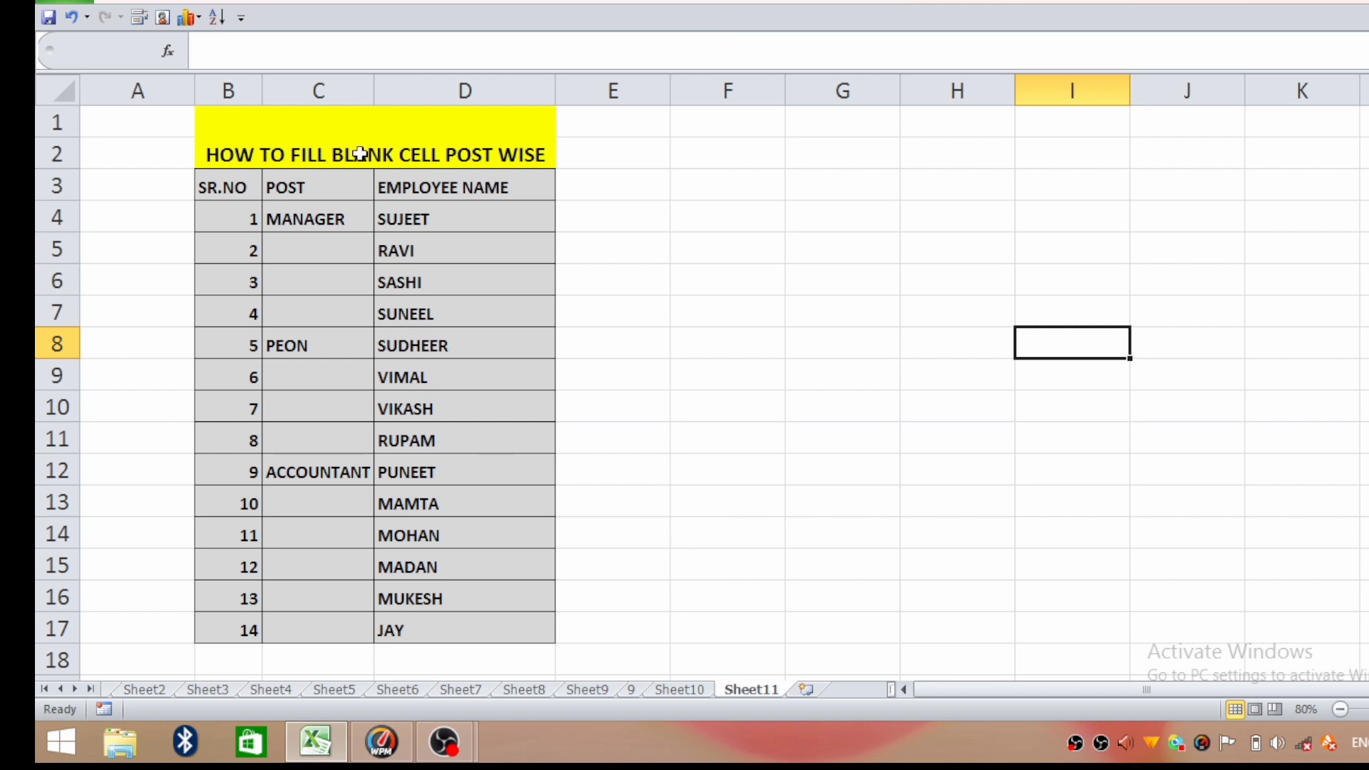
{"action": "left_click", "coordinate": [335, 250]}
{"action": "left_click", "coordinate": [340, 283]}
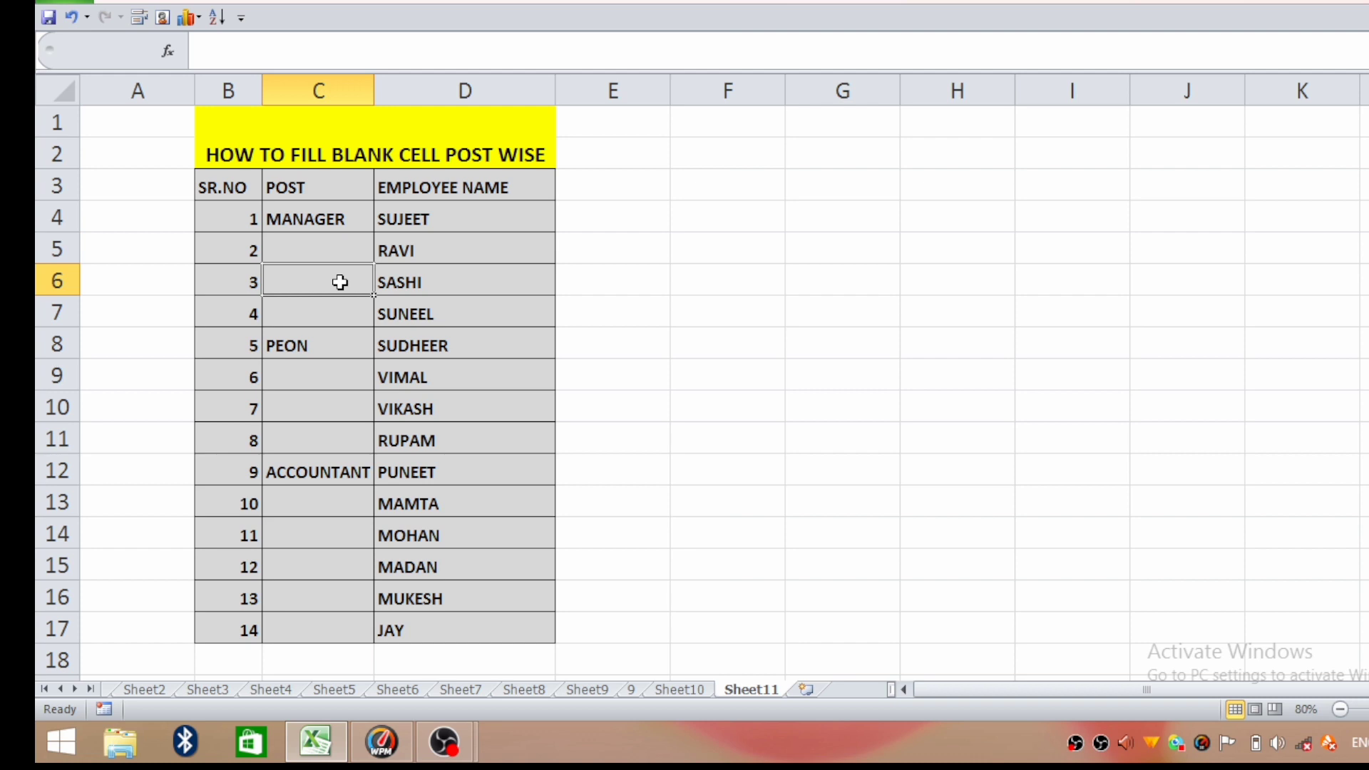
{"action": "key", "text": "Down"}
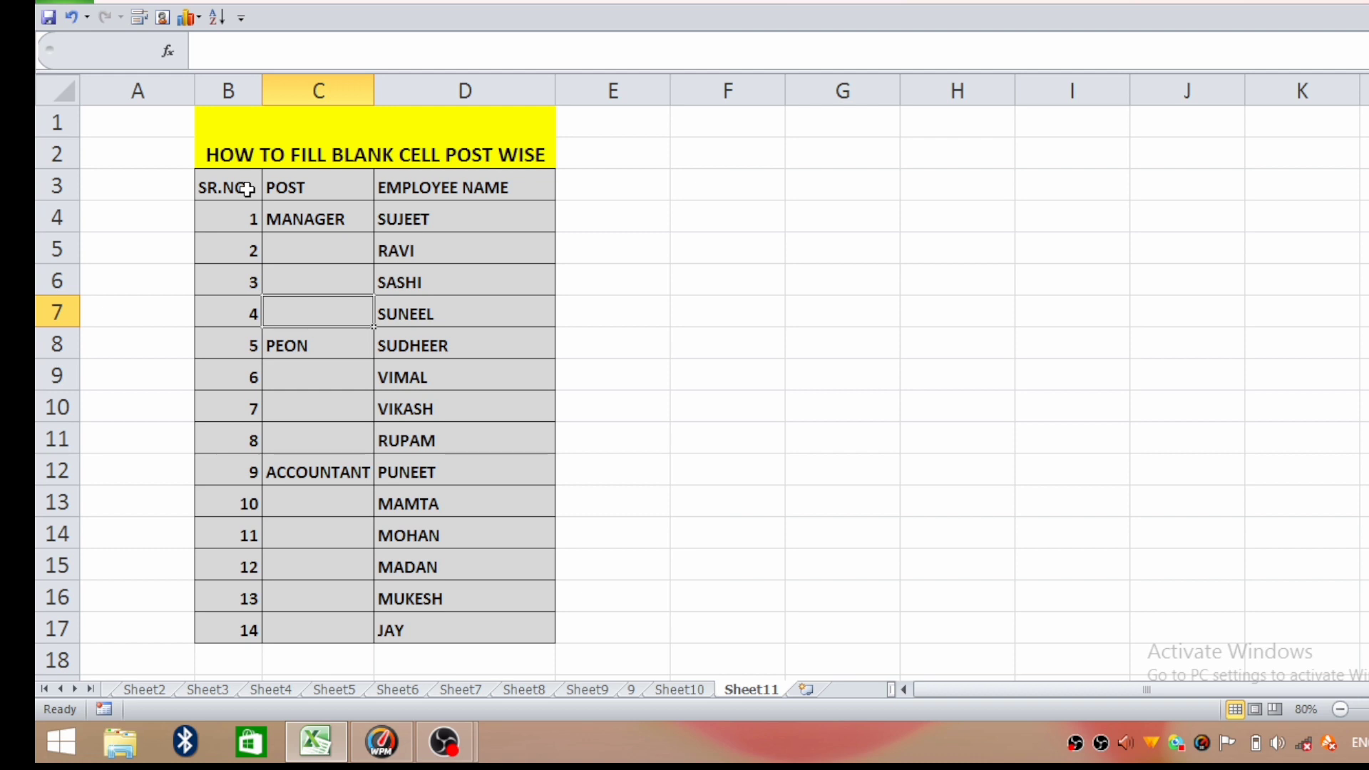
{"action": "left_click", "coordinate": [428, 214]}
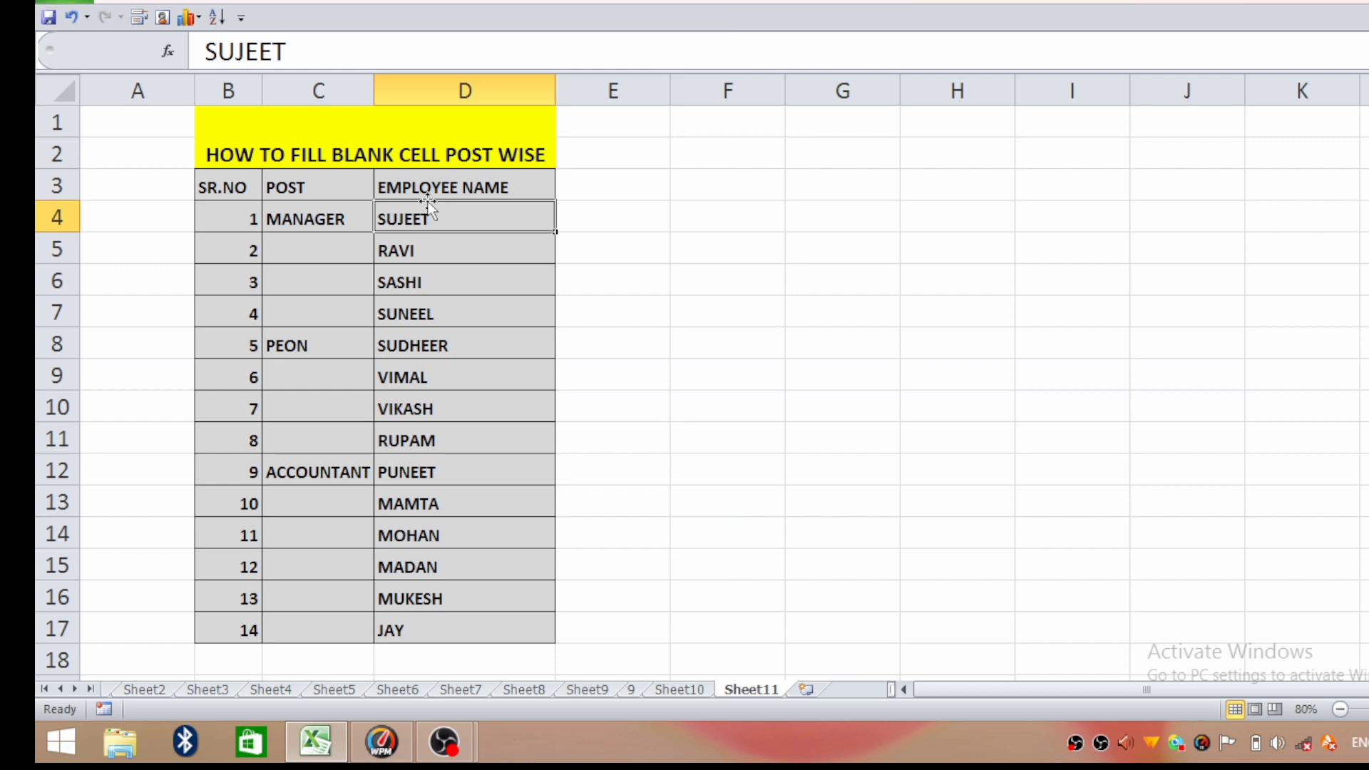
{"action": "key", "text": "Left"}
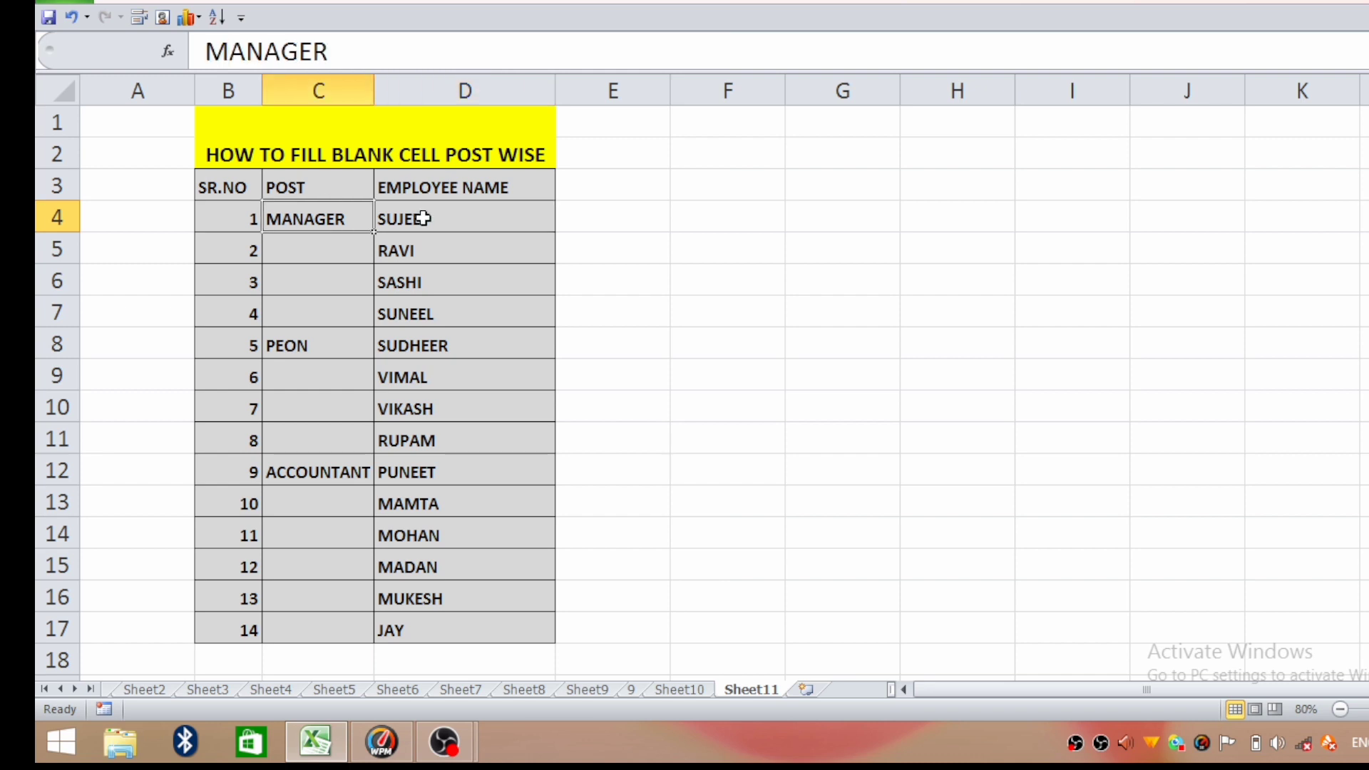
{"action": "key", "text": "Right"}
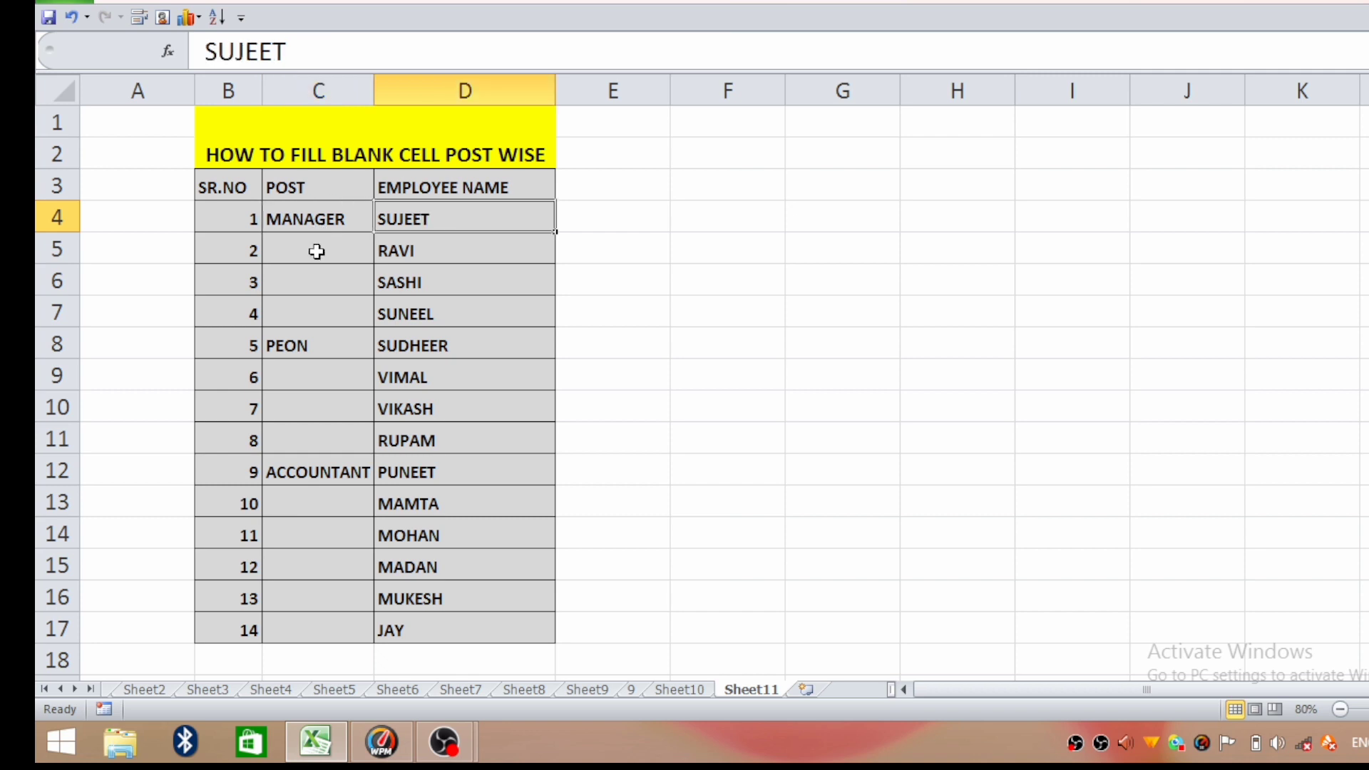
{"action": "left_click", "coordinate": [317, 251]}
{"action": "type", "text": "MA"}
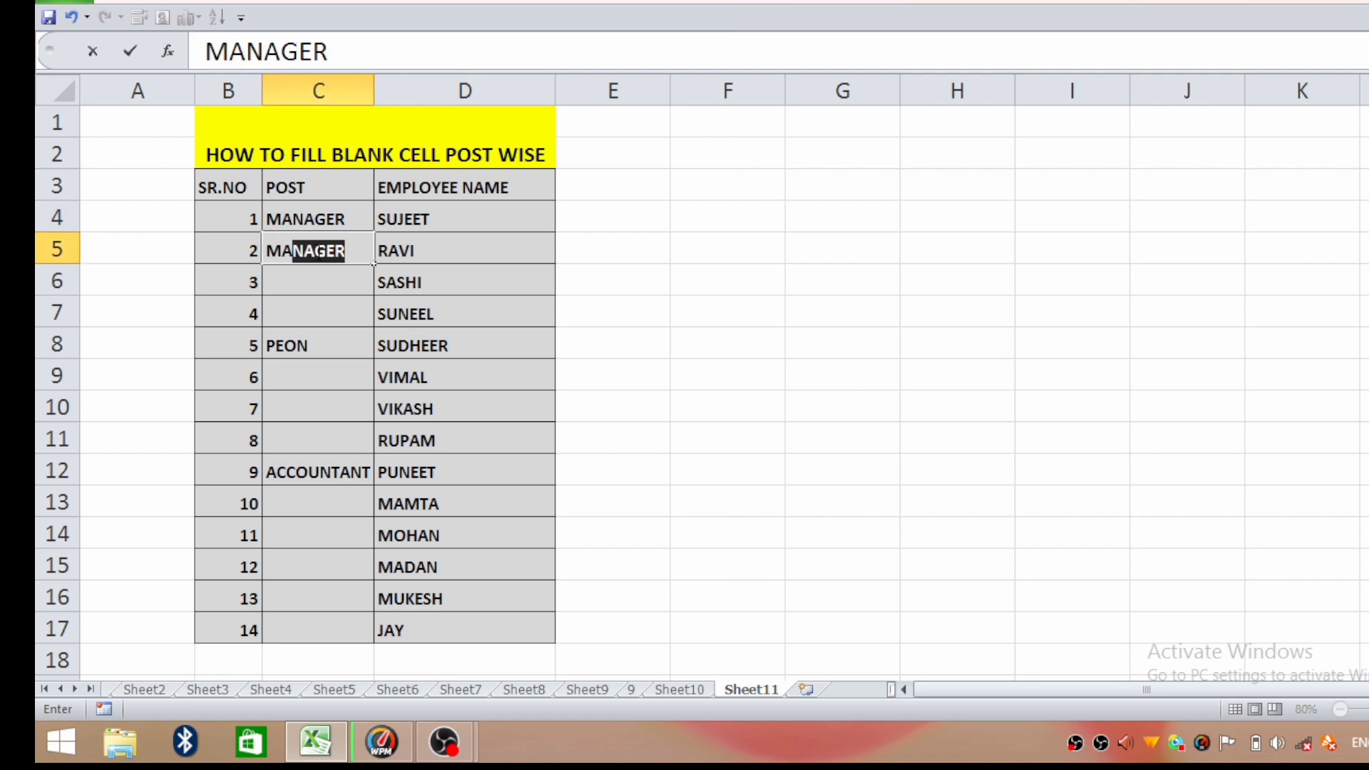
{"action": "key", "text": "BackSpace"}
{"action": "key", "text": "BackSpace"}
{"action": "key", "text": "BackSpace"}
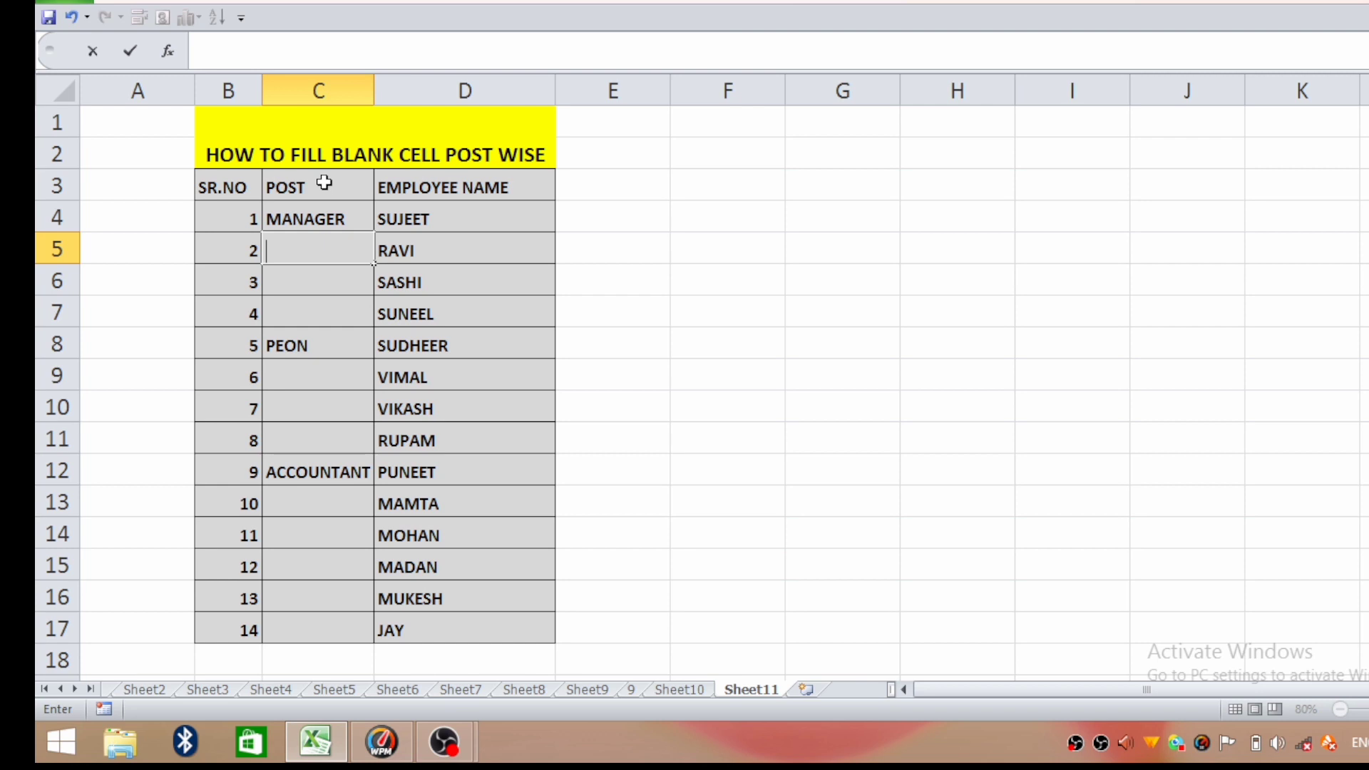
Select only the blank cells within the POST column range C3:C17 using Go To Special with the Blanks option.
{"action": "left_click_drag", "start_coordinate": [324, 183], "coordinate": [317, 631]}
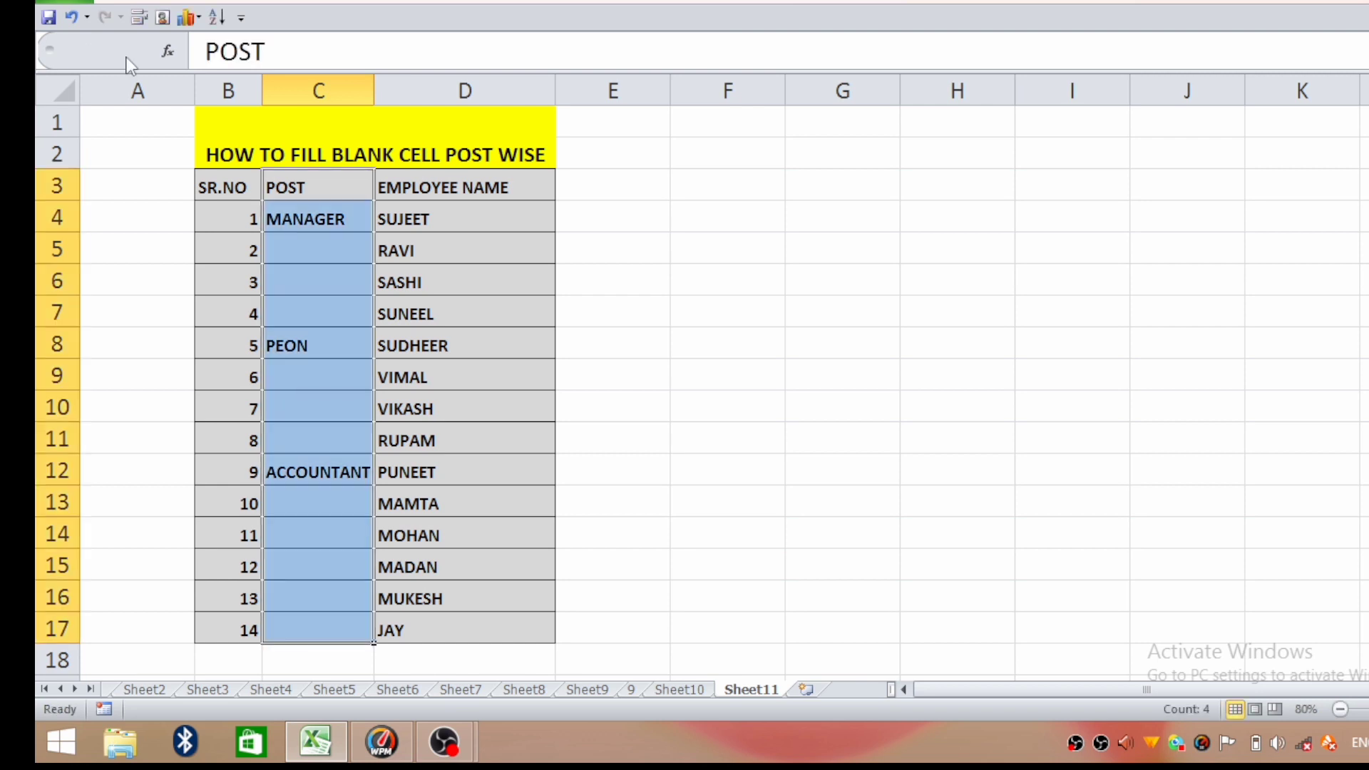
{"action": "left_click", "coordinate": [127, 5]}
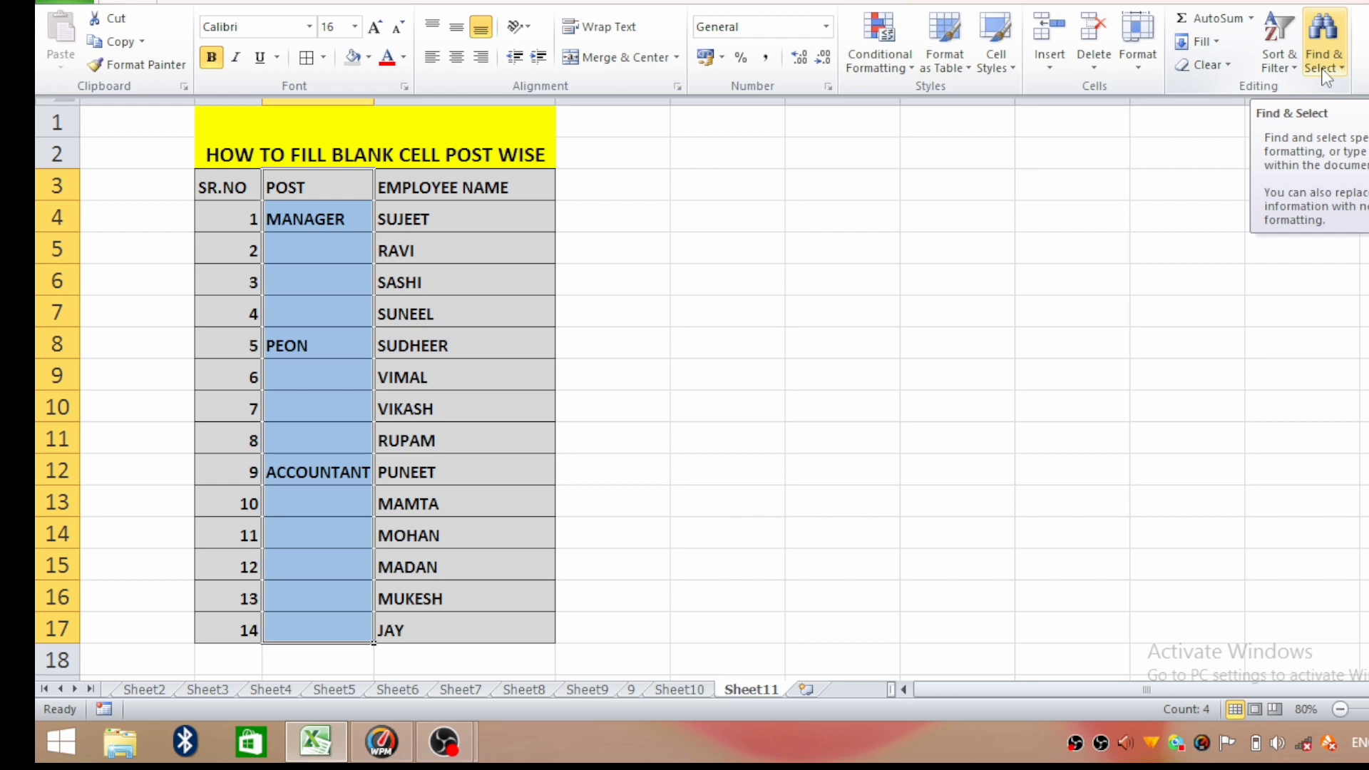
{"action": "left_click", "coordinate": [1324, 67]}
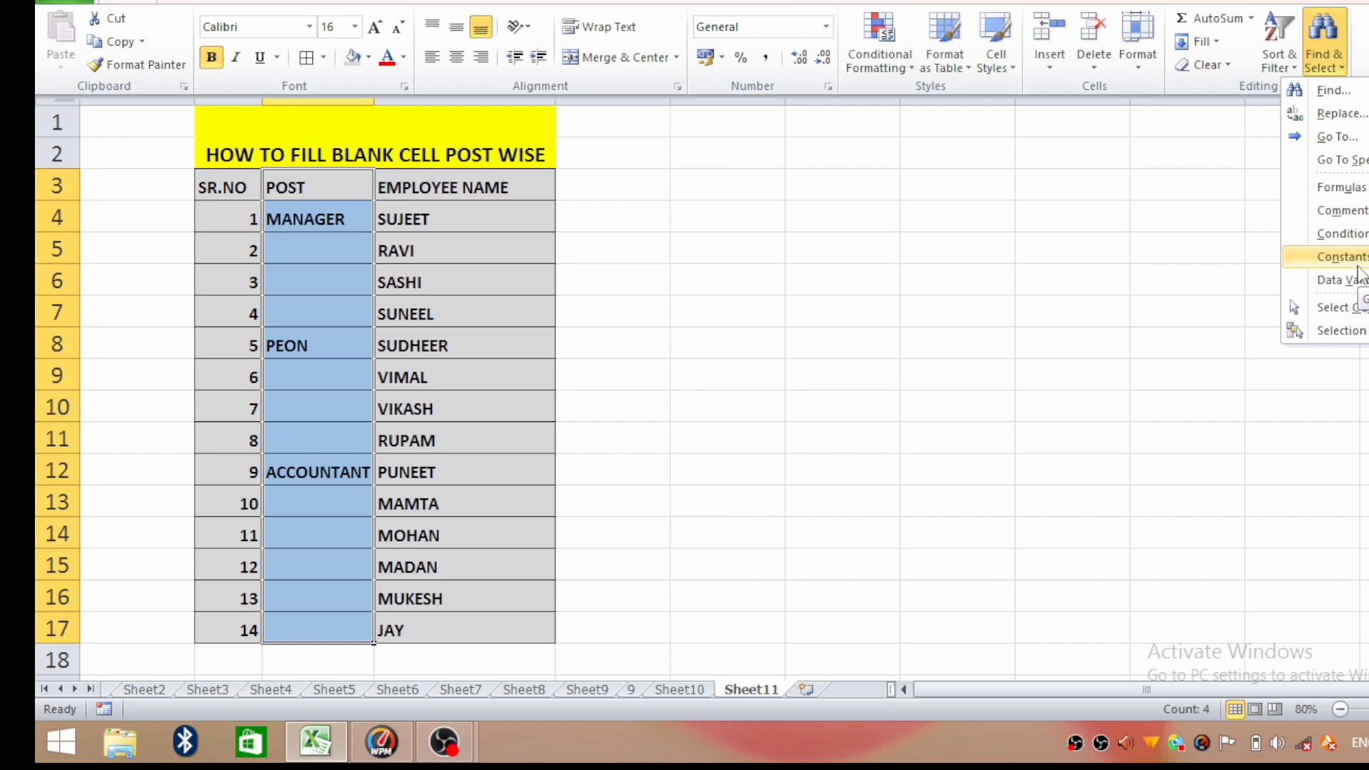
{"action": "left_click", "coordinate": [1341, 160]}
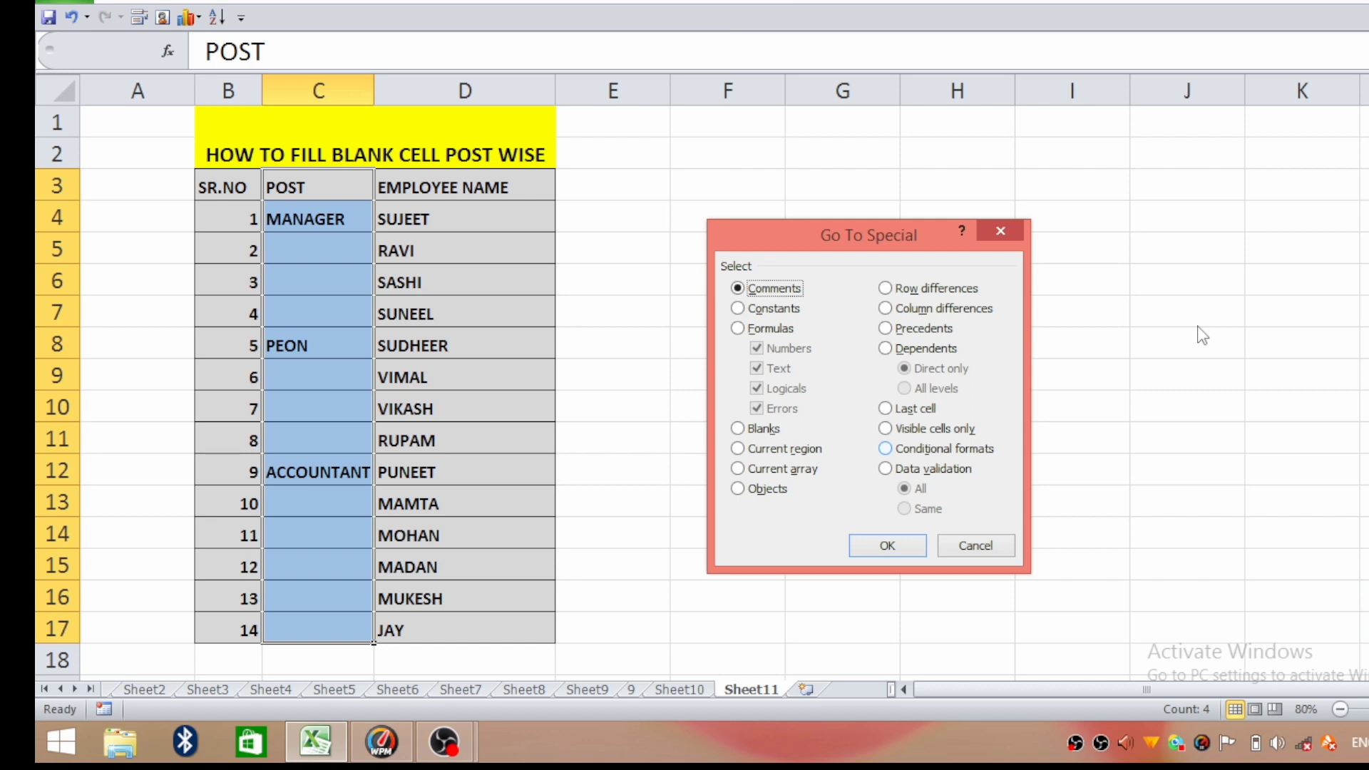
{"action": "left_click", "coordinate": [738, 428]}
{"action": "left_click", "coordinate": [887, 545]}
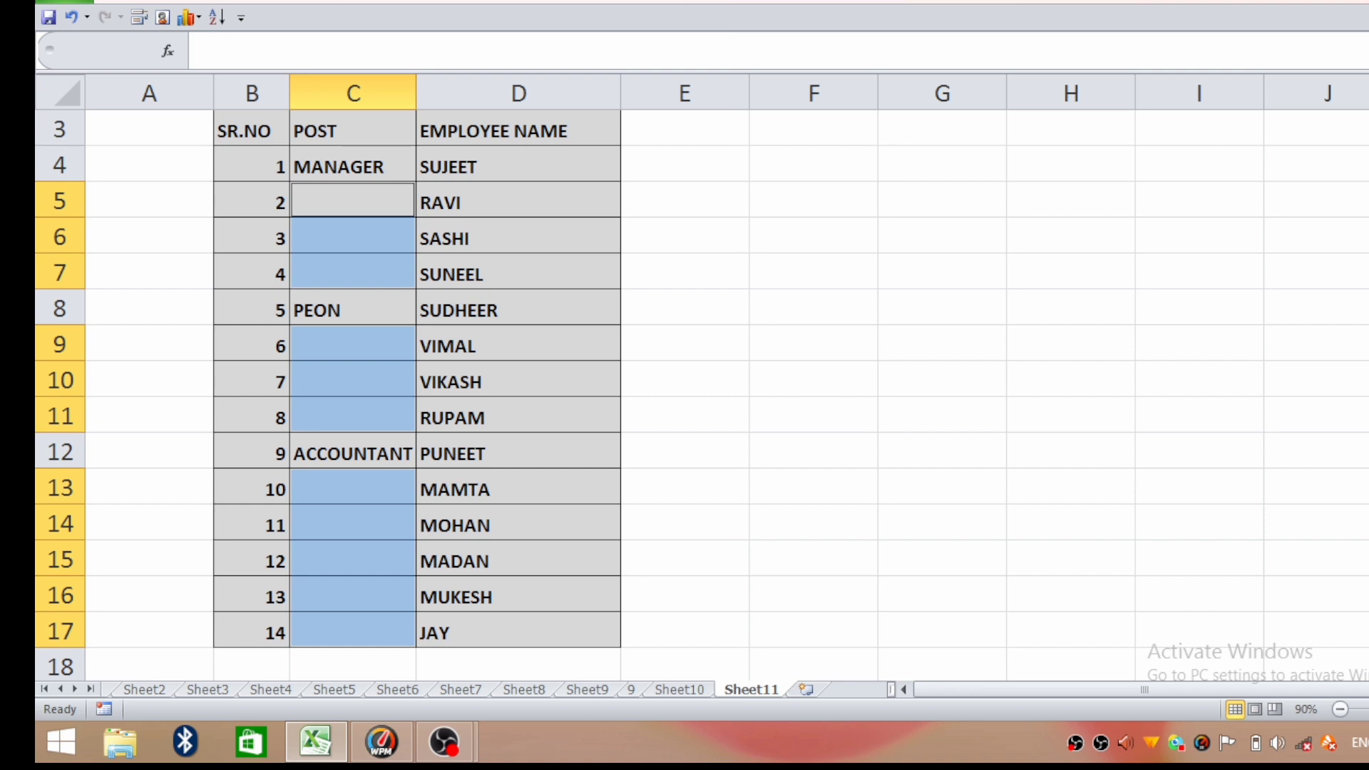
Fill all selected blank POST cells at once with the formula =C4, so each refers to the cell above it.
{"action": "scroll", "coordinate": [350, 265], "scroll_direction": "up", "scroll_amount": 1}
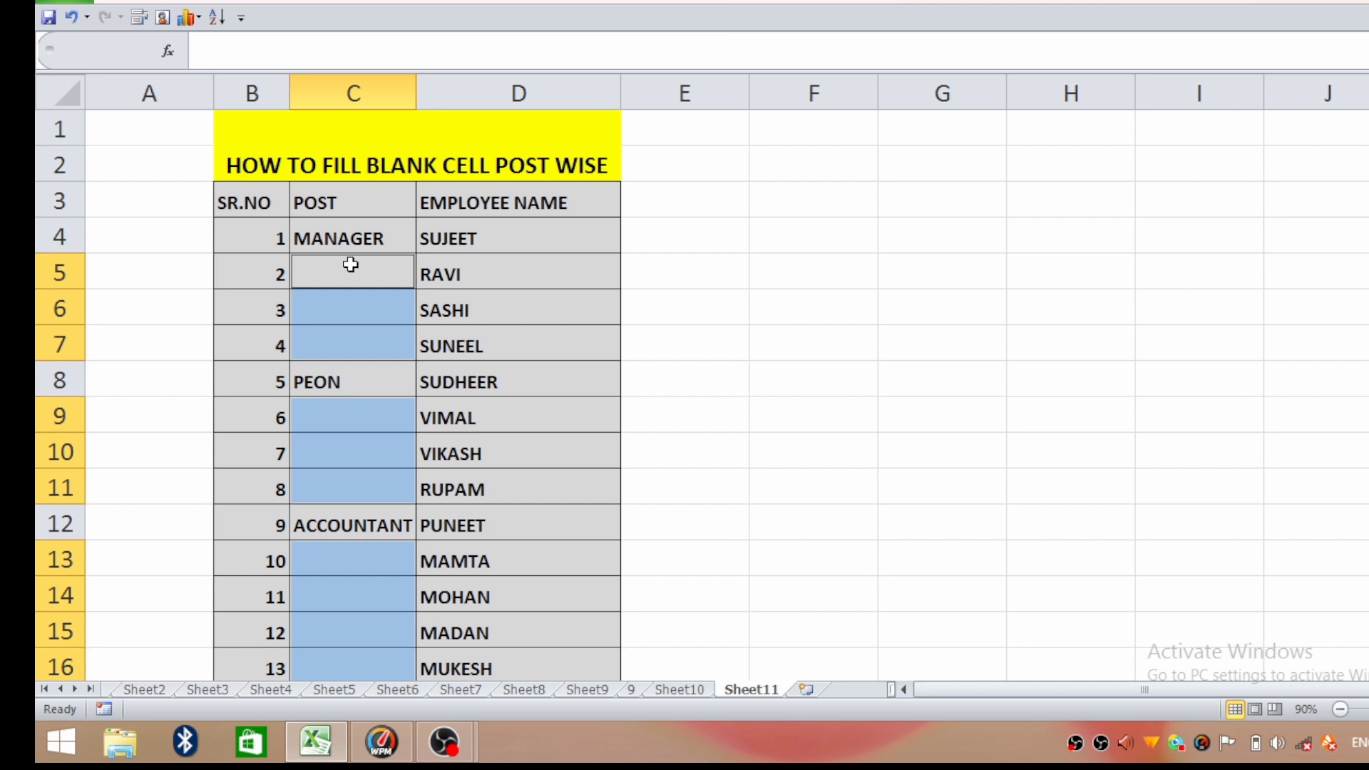
{"action": "type", "text": "="}
{"action": "left_click", "coordinate": [337, 237]}
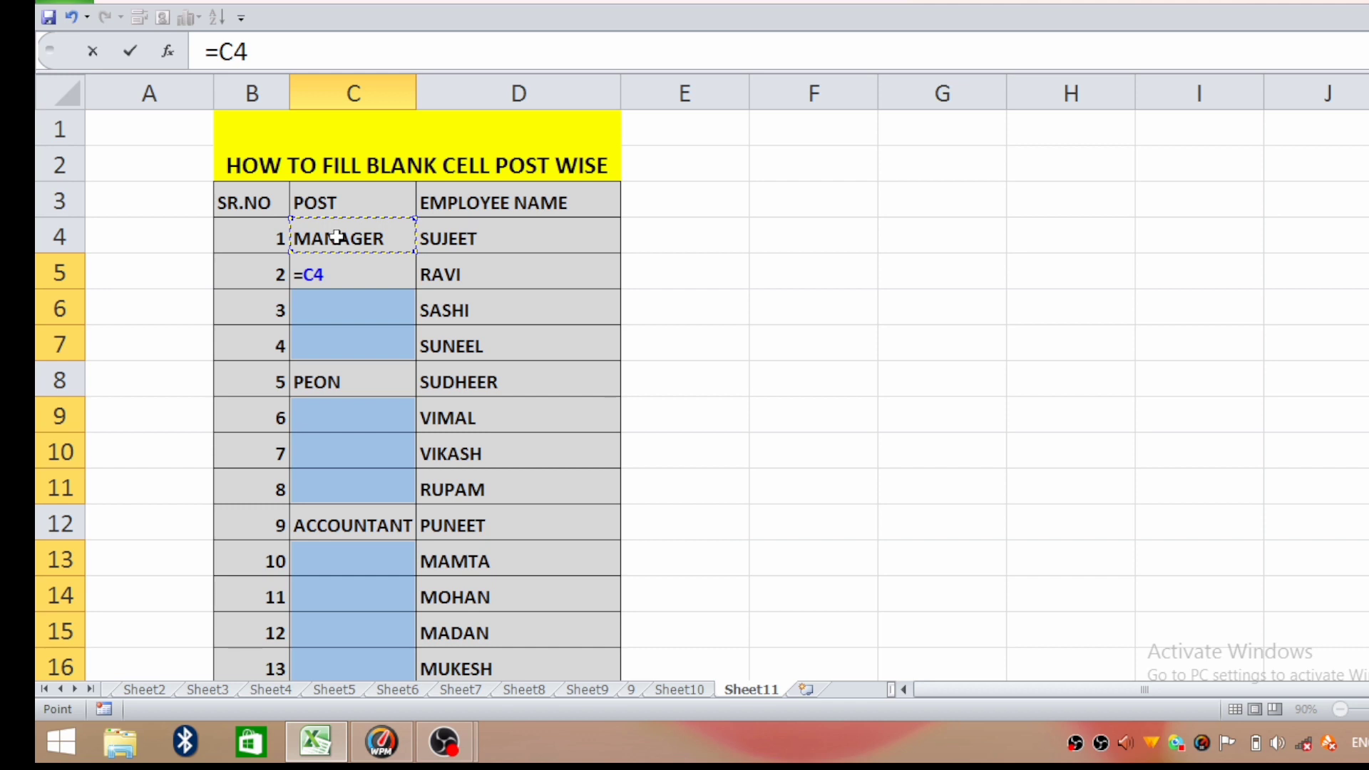
{"action": "key", "text": "ctrl+Return"}
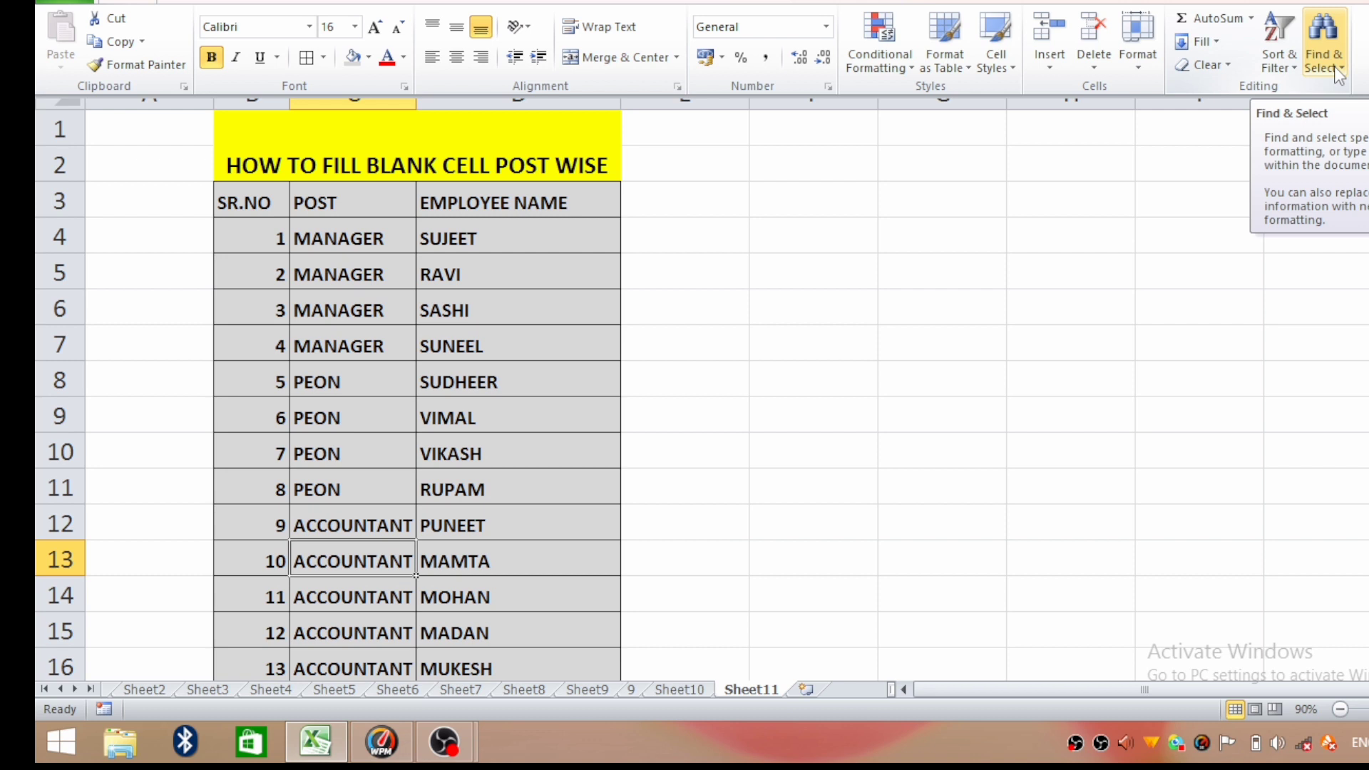
{"action": "left_click", "coordinate": [1324, 57]}
{"action": "left_click", "coordinate": [1332, 170]}
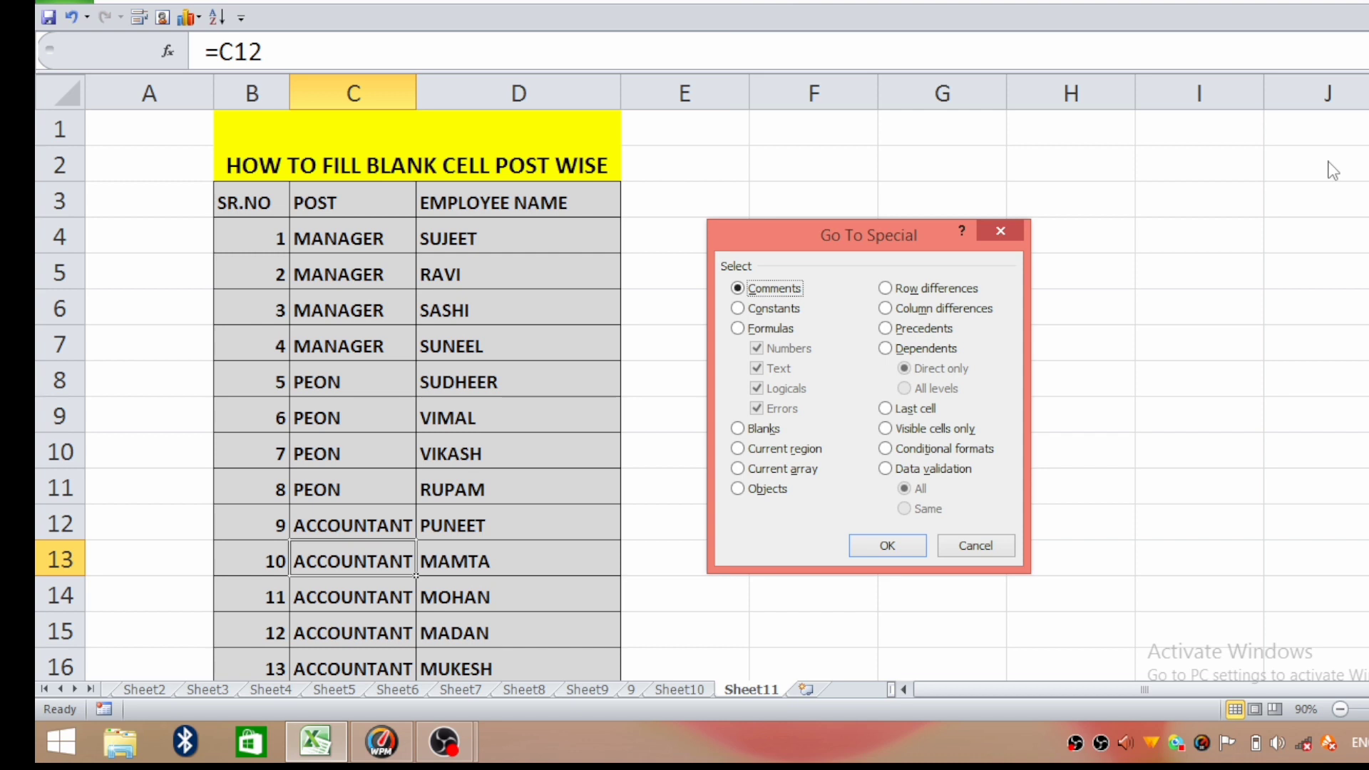
{"action": "key", "text": "Escape"}
{"action": "left_click", "coordinate": [346, 244]}
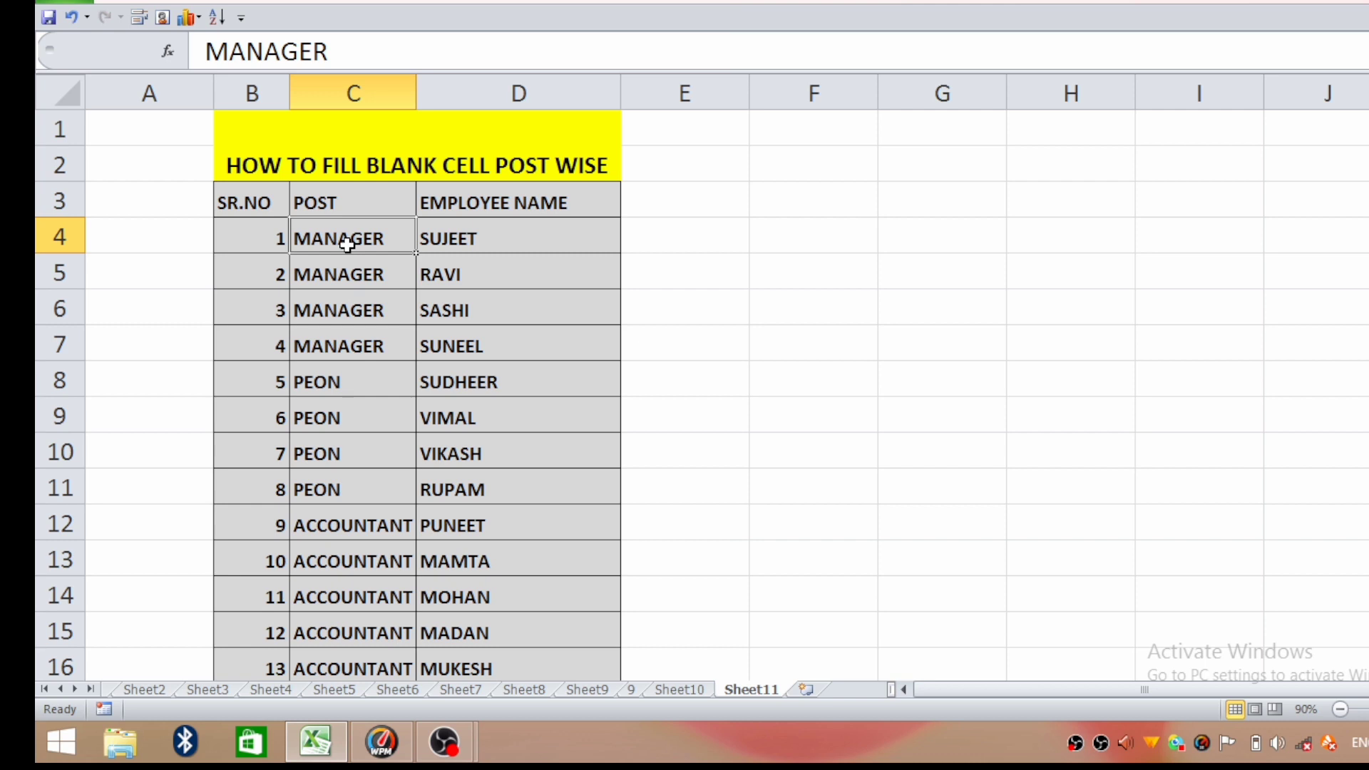
{"action": "left_click", "coordinate": [345, 265]}
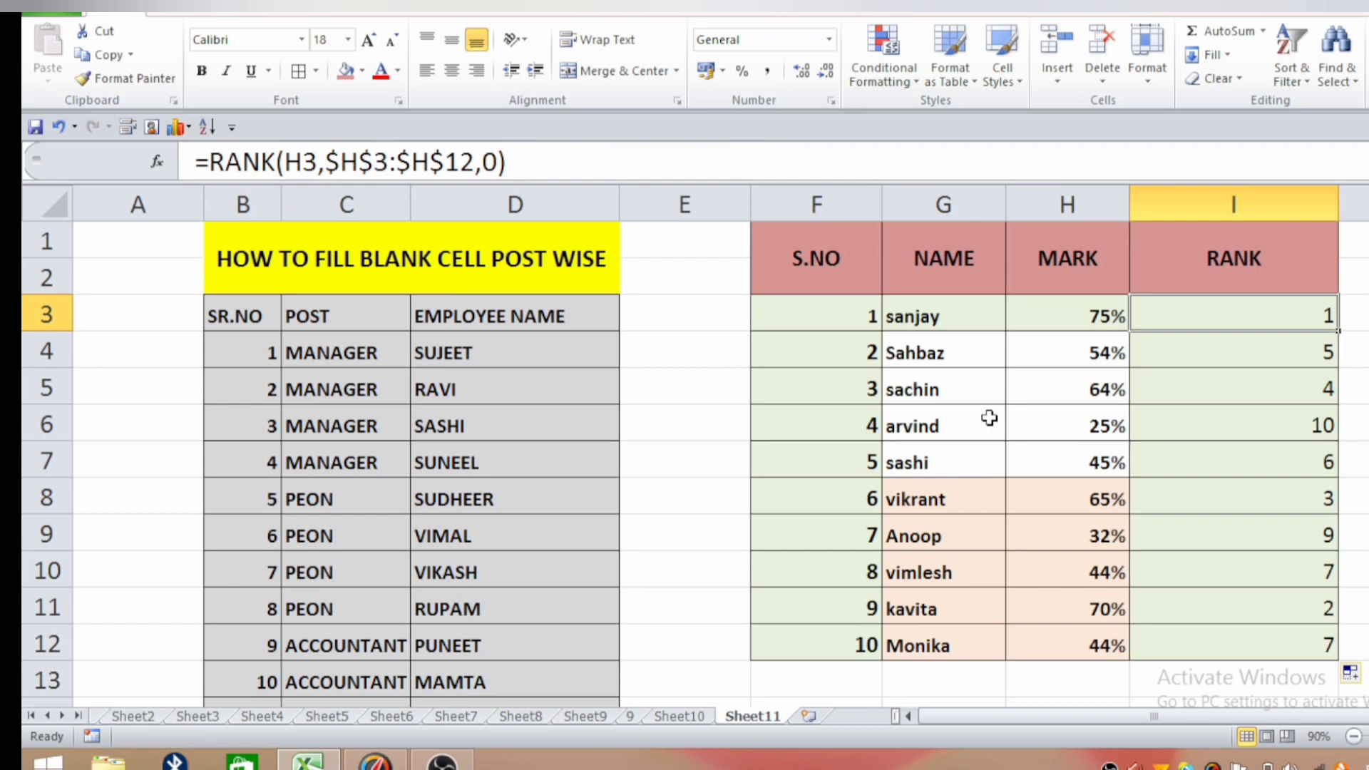
{"action": "left_click", "coordinate": [813, 260]}
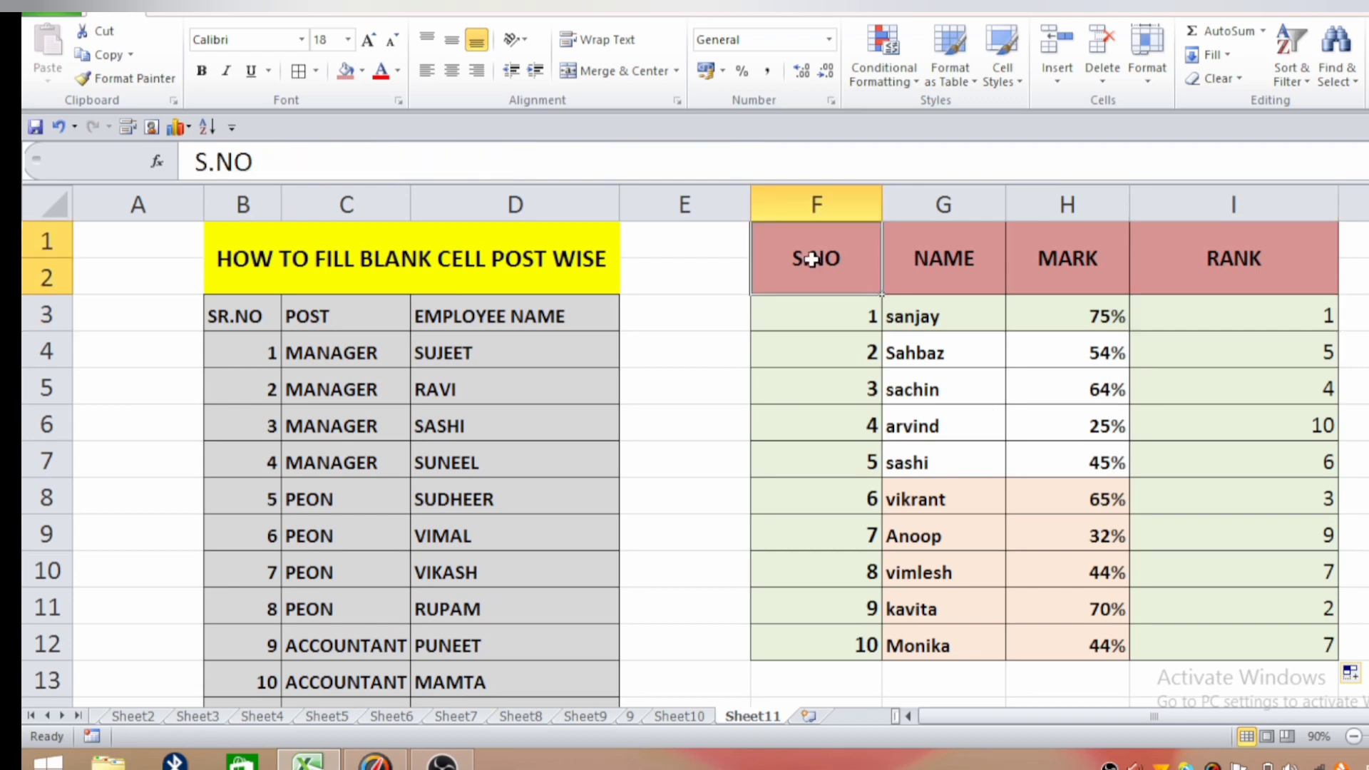
{"action": "left_click", "coordinate": [1055, 254]}
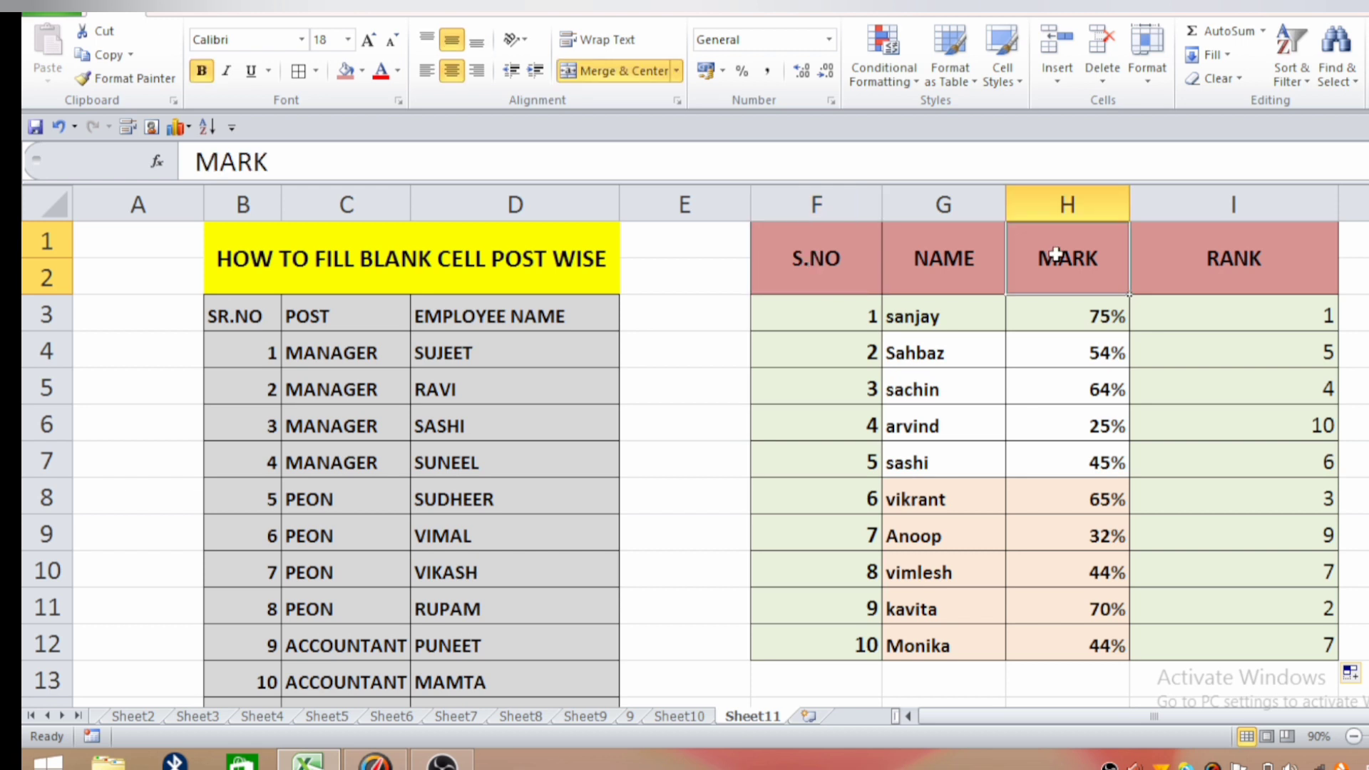
{"action": "left_click", "coordinate": [1228, 229]}
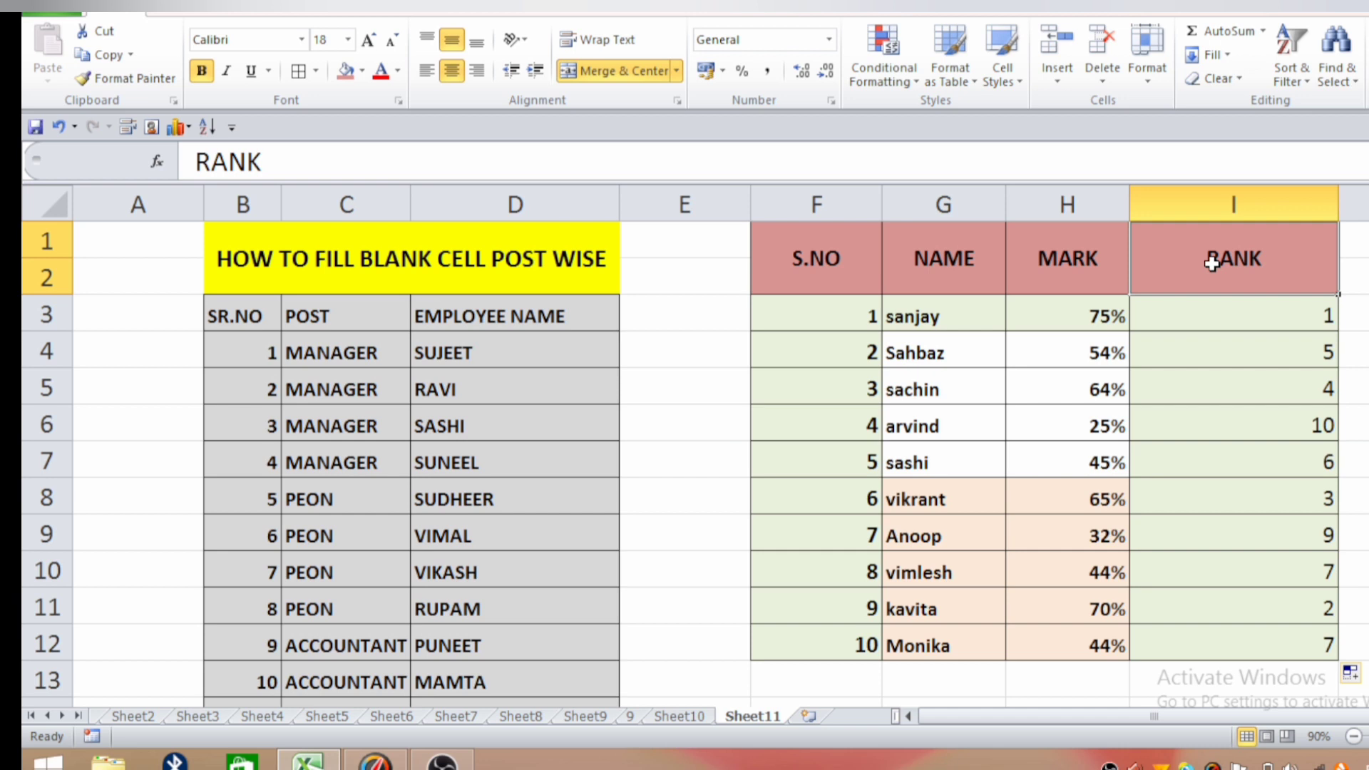
{"action": "left_click_drag", "start_coordinate": [1212, 264], "coordinate": [1226, 571]}
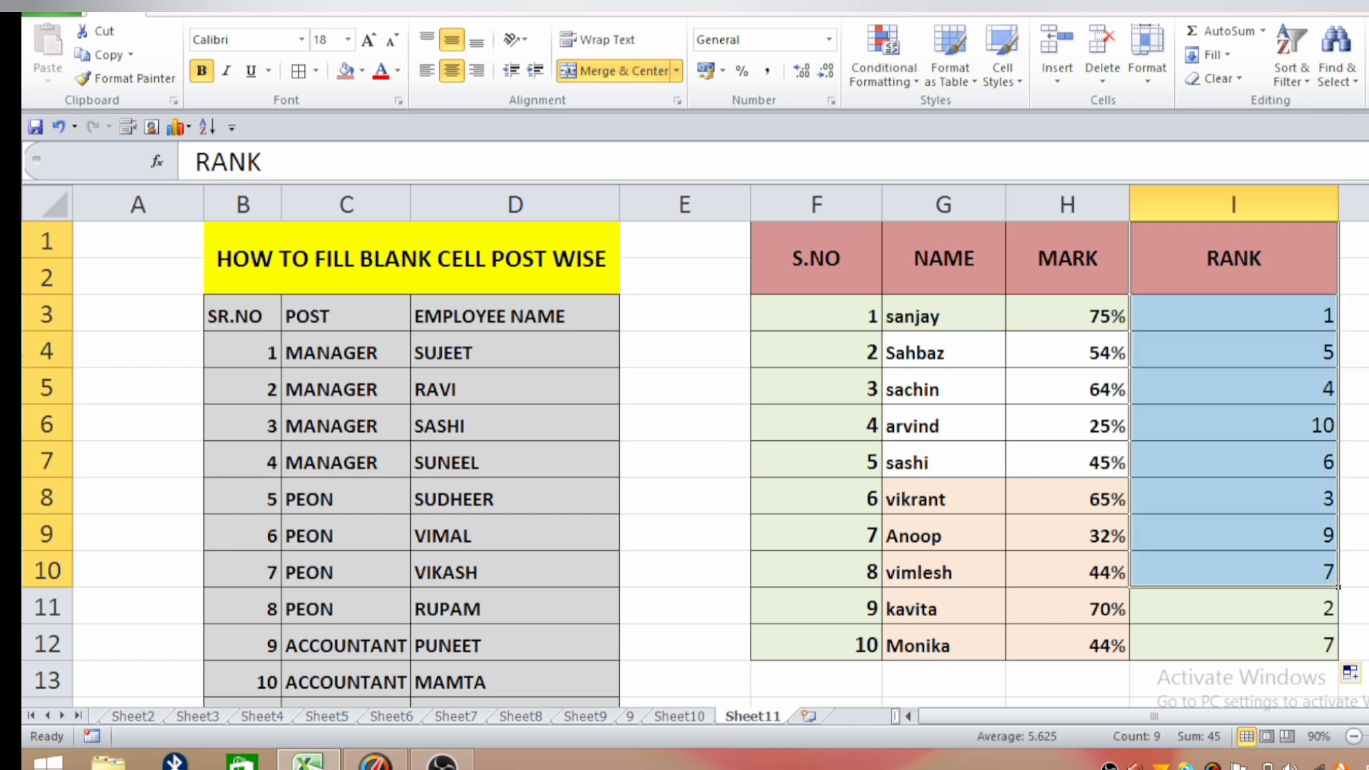
{"action": "left_click", "coordinate": [1355, 423]}
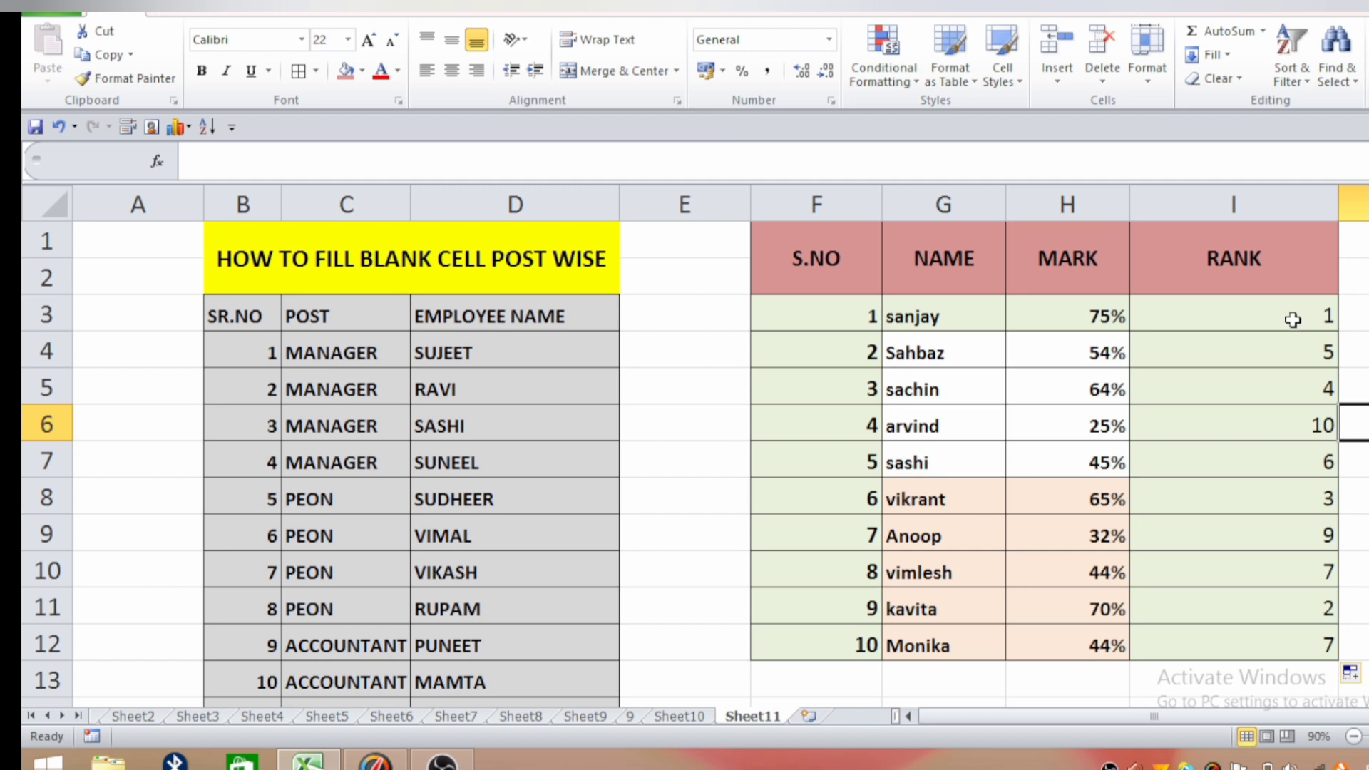
Clear the contents of the RANK column cells I3:I12.
{"action": "left_click_drag", "start_coordinate": [1293, 320], "coordinate": [1264, 648]}
{"action": "key", "text": "Delete"}
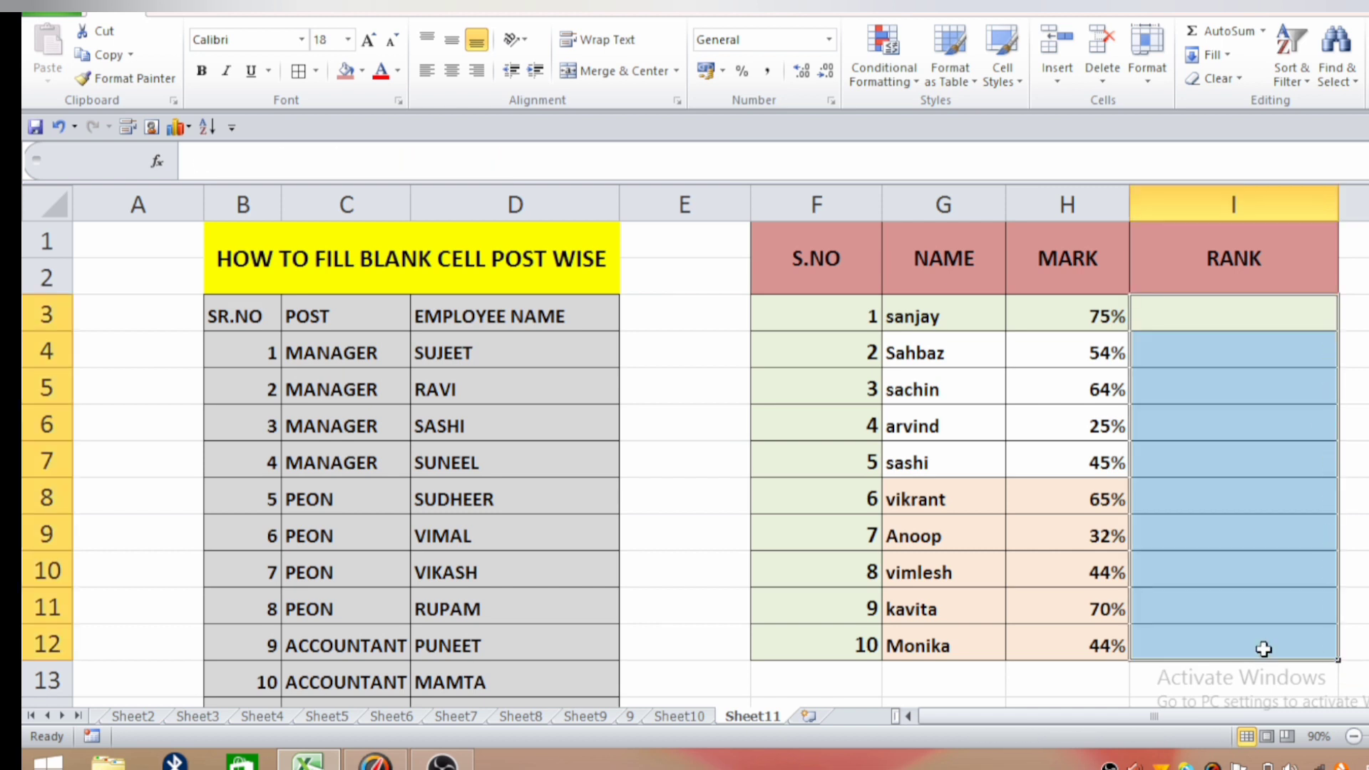
{"action": "left_click", "coordinate": [1234, 451]}
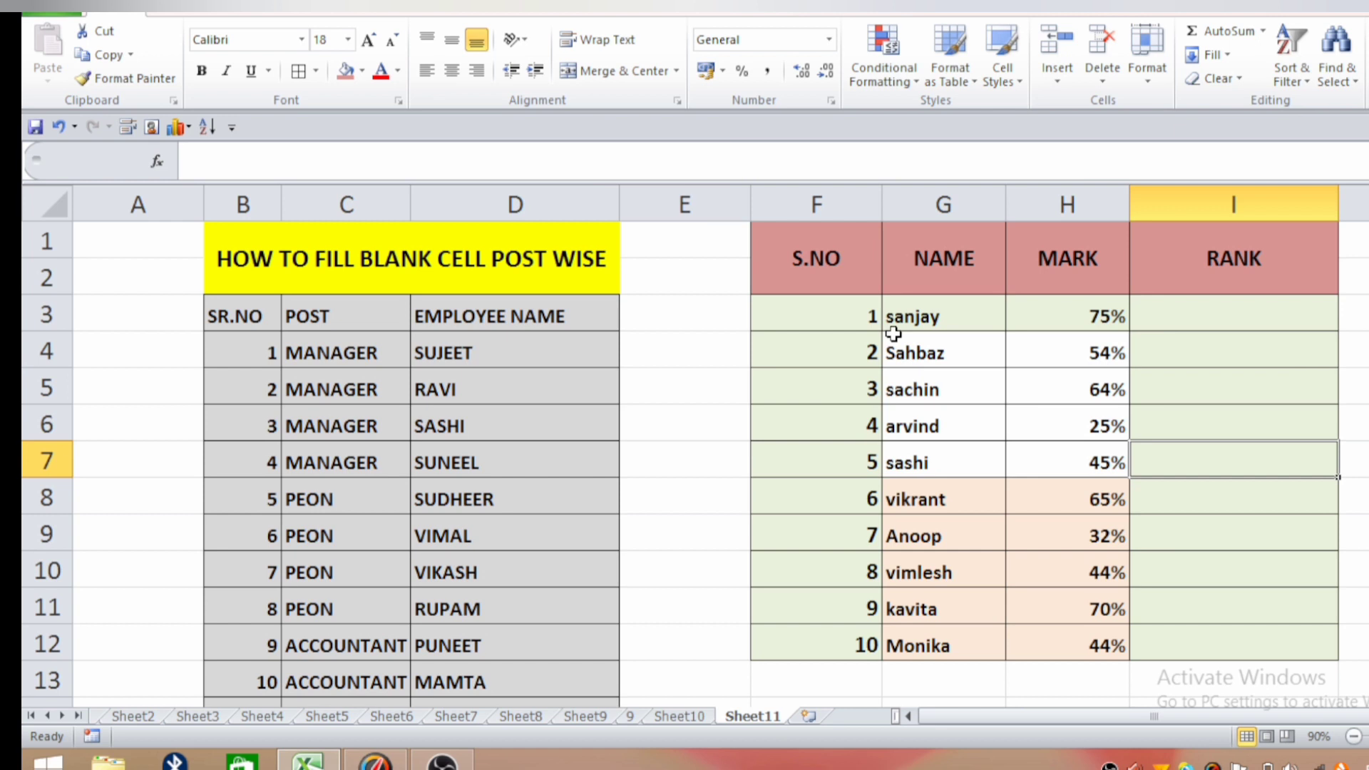
{"action": "left_click", "coordinate": [949, 319]}
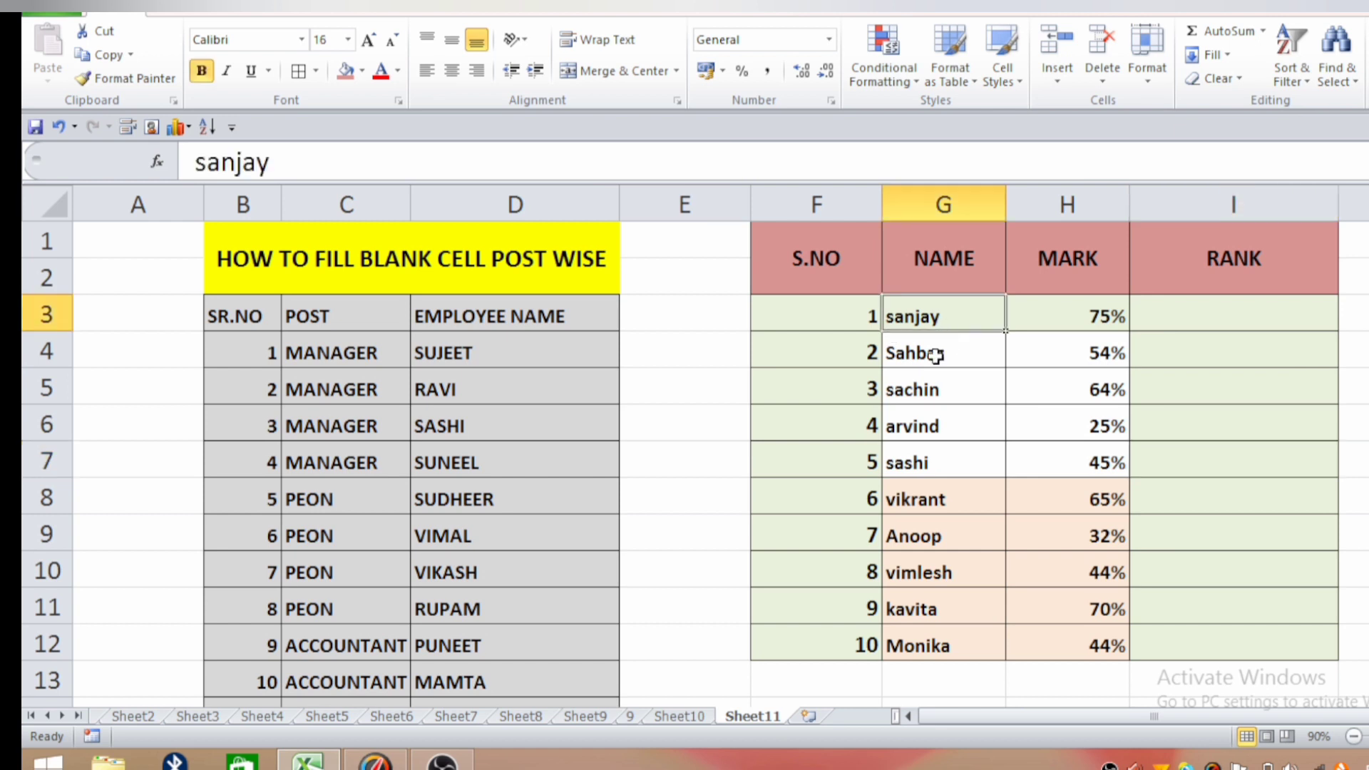
{"action": "left_click", "coordinate": [931, 390]}
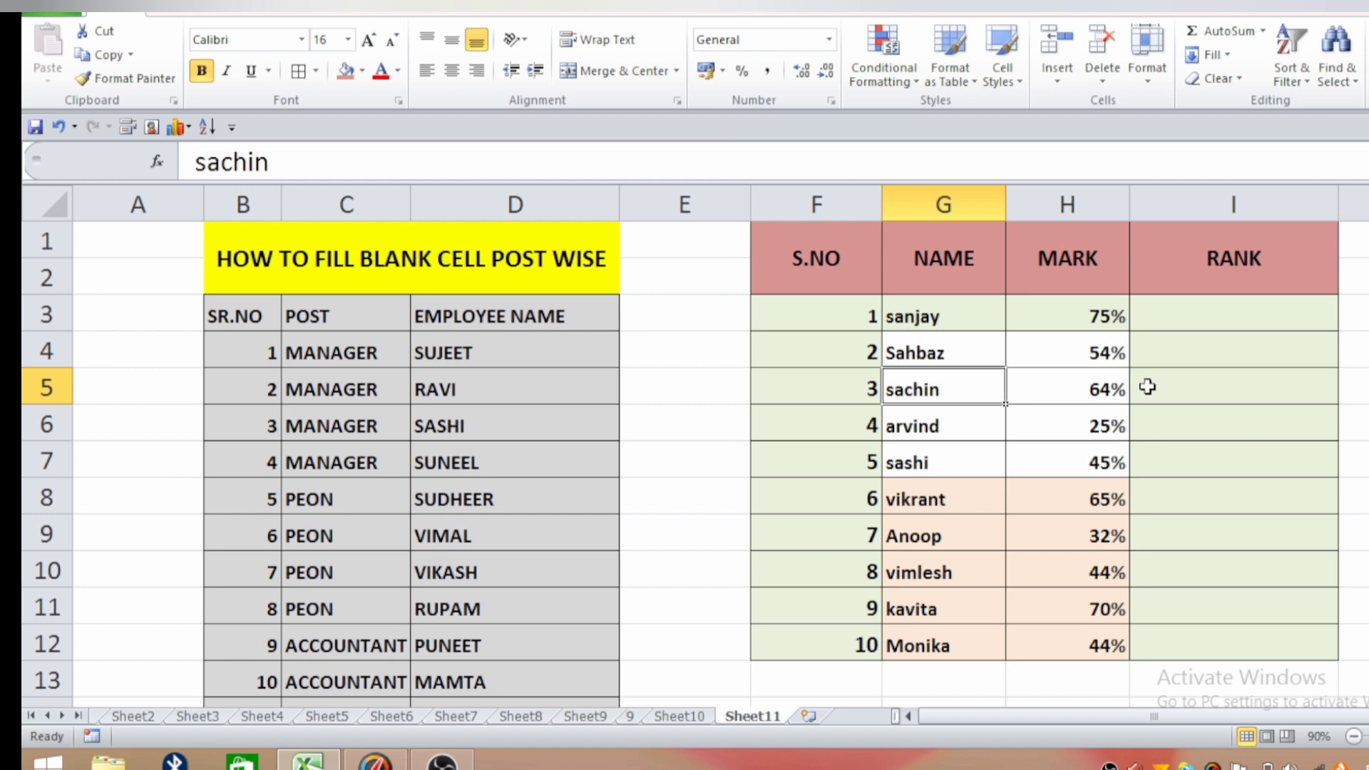
{"action": "left_click", "coordinate": [1076, 322]}
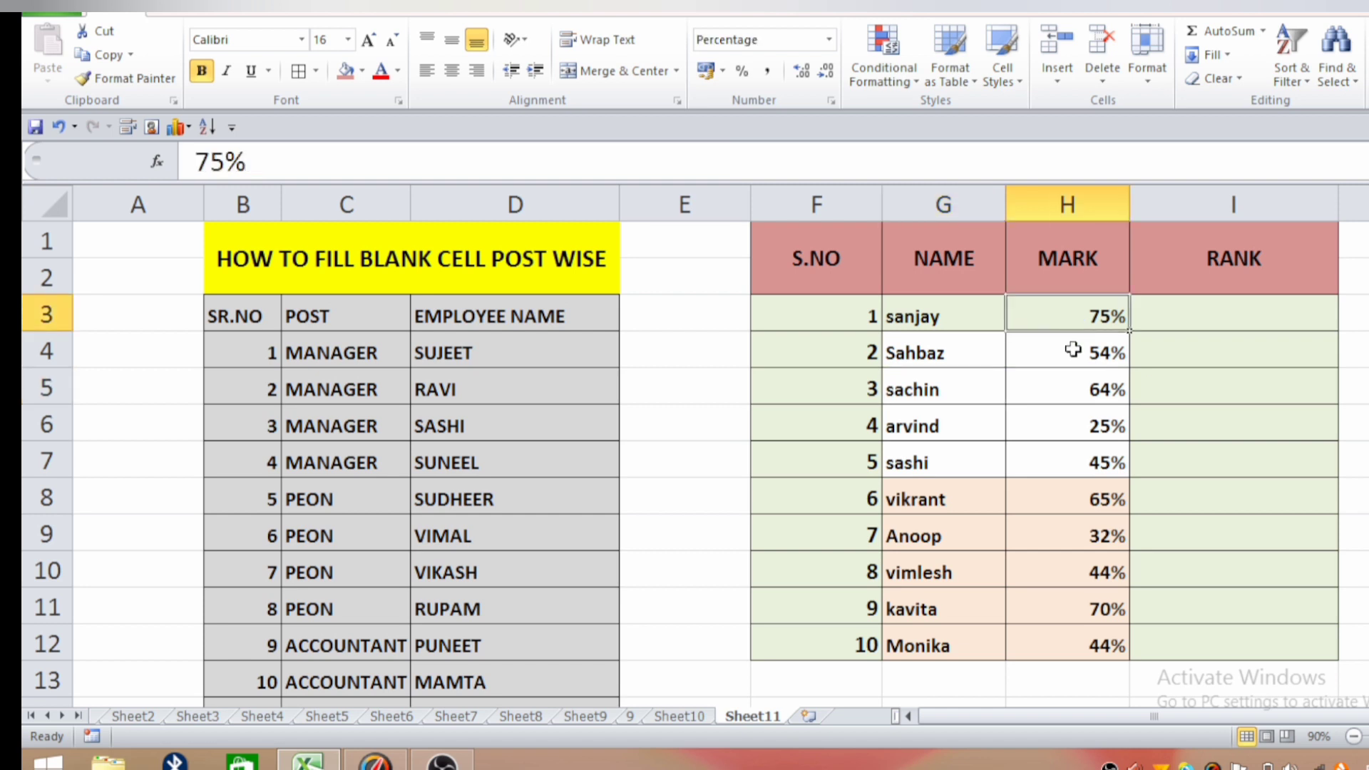
{"action": "left_click", "coordinate": [1073, 357]}
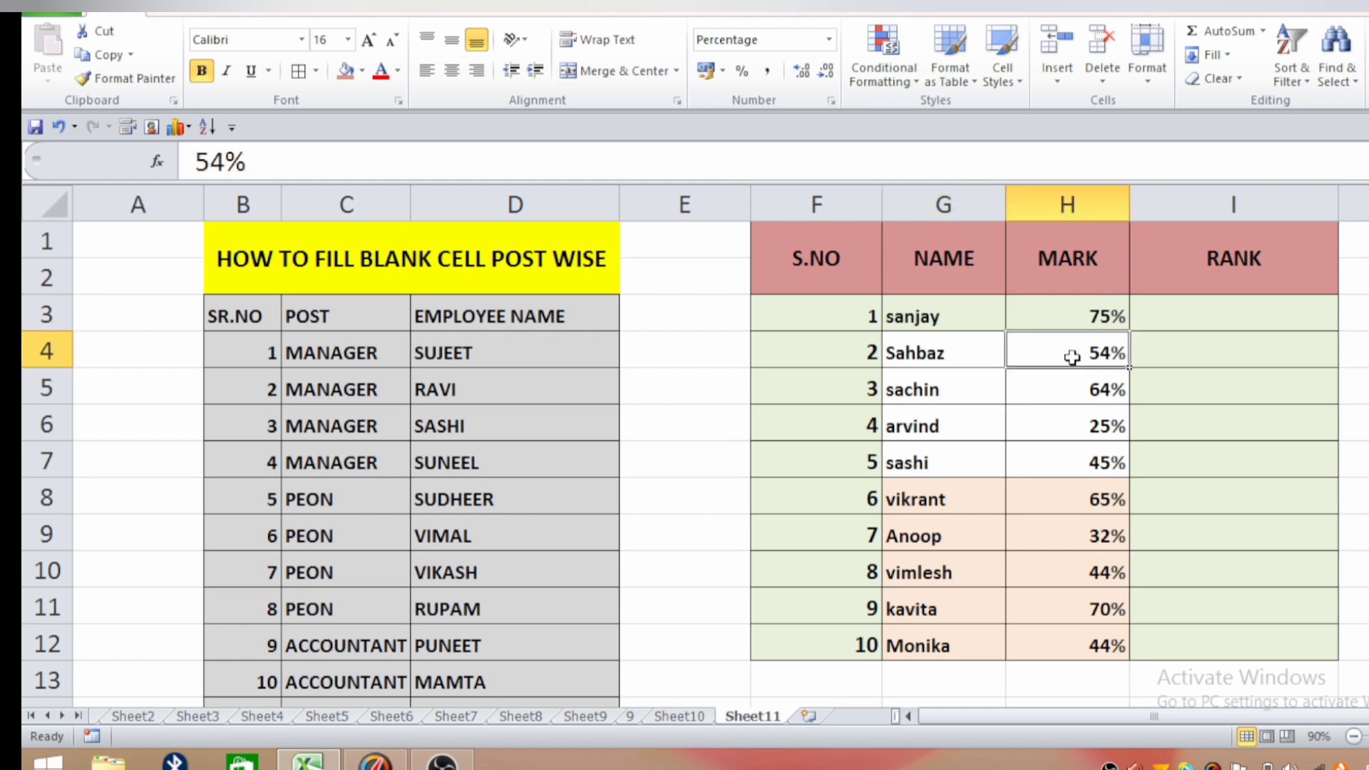
{"action": "left_click", "coordinate": [1067, 396]}
{"action": "left_click", "coordinate": [1069, 436]}
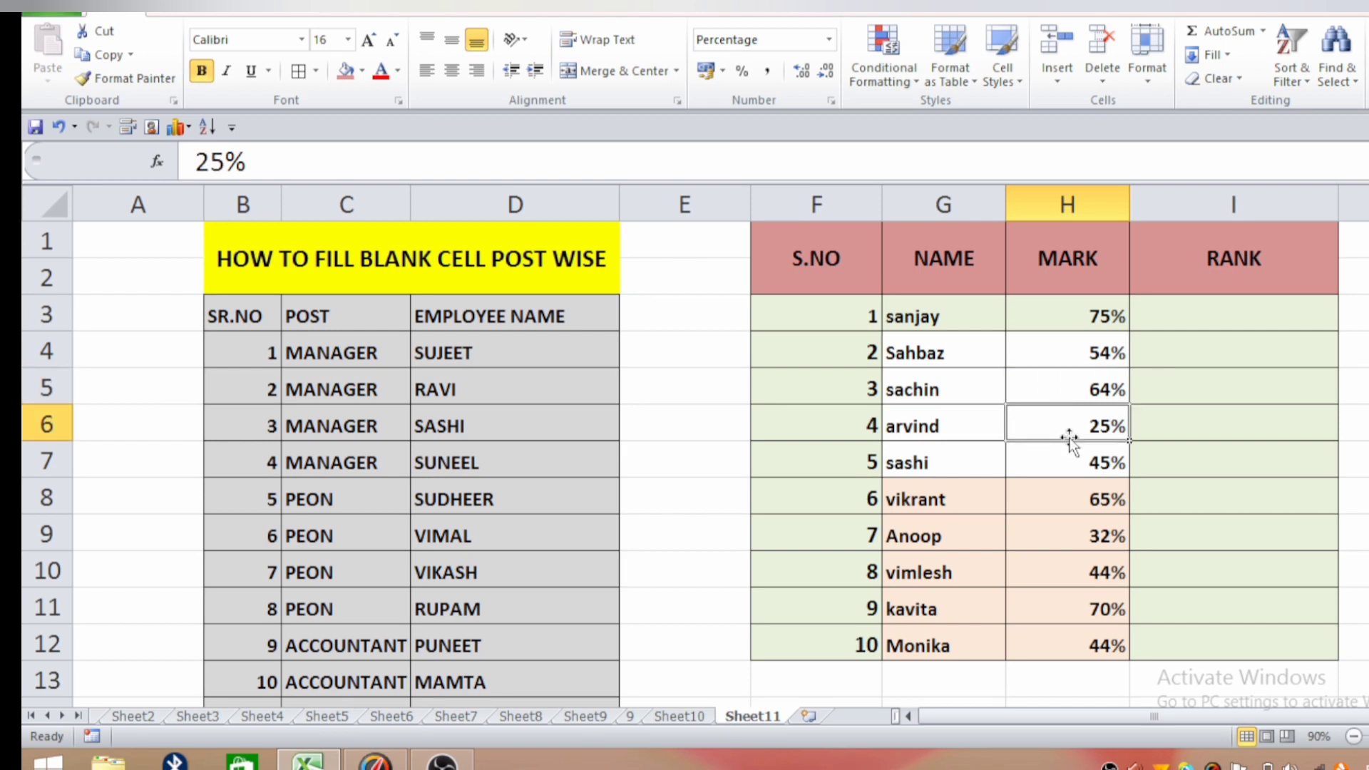
{"action": "left_click", "coordinate": [1036, 461]}
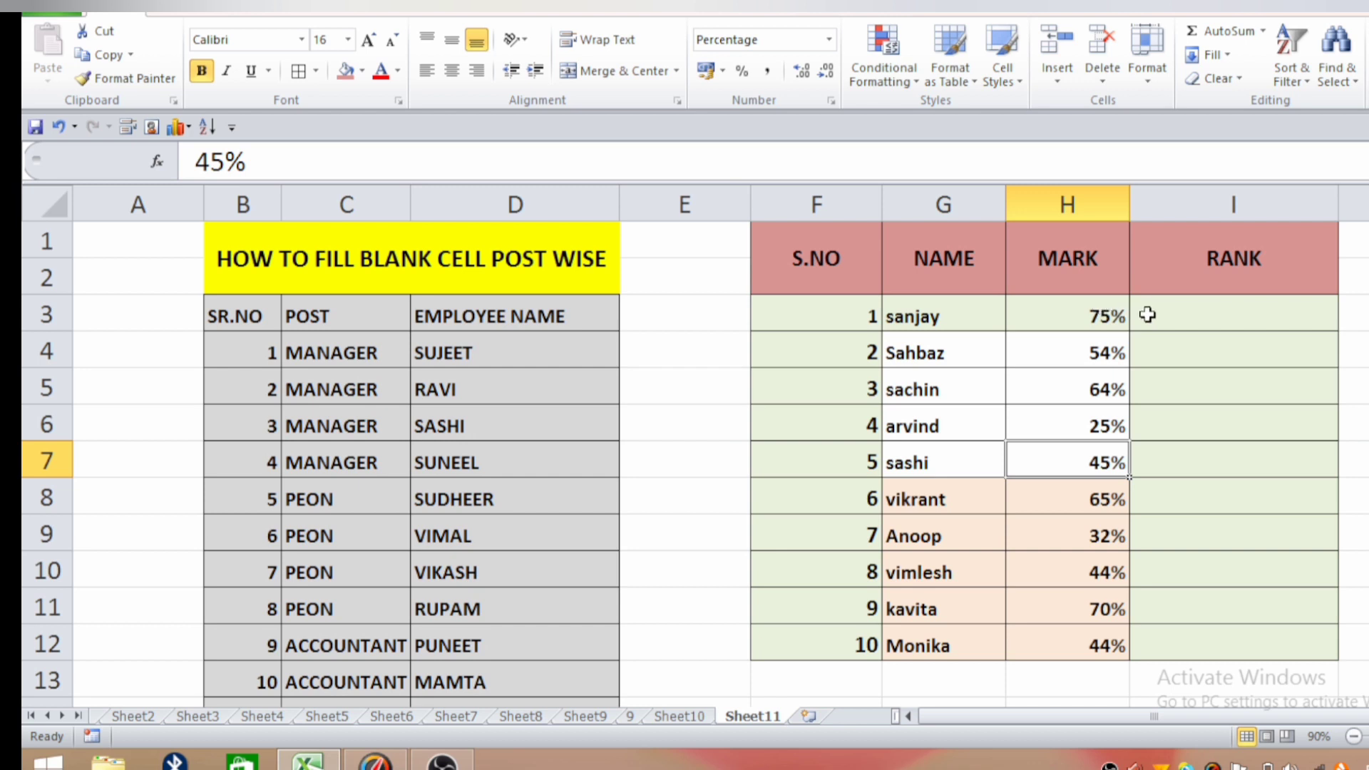
Enter the formula =RANK(H3,H3:H12,0) in cell I3 to rank the first student's mark in descending order.
{"action": "left_click", "coordinate": [1170, 321]}
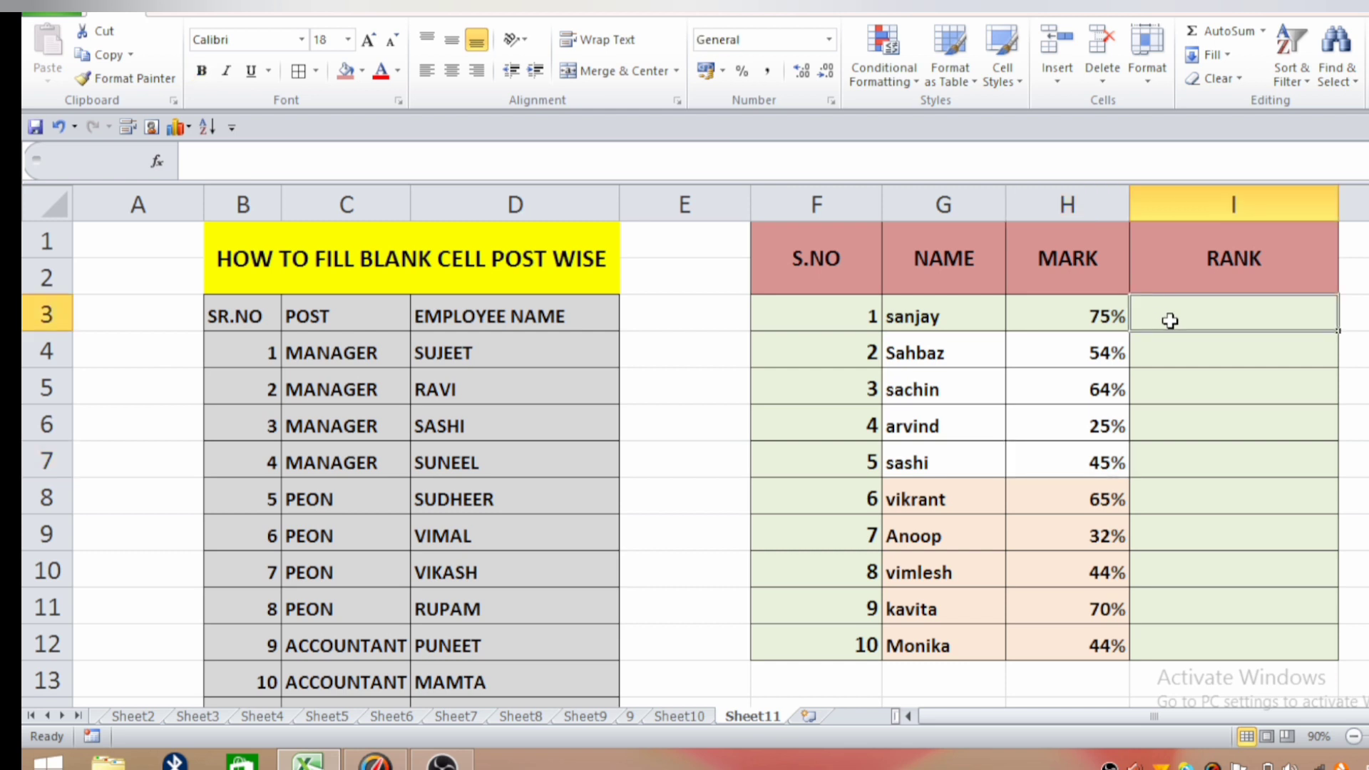
{"action": "type", "text": "="}
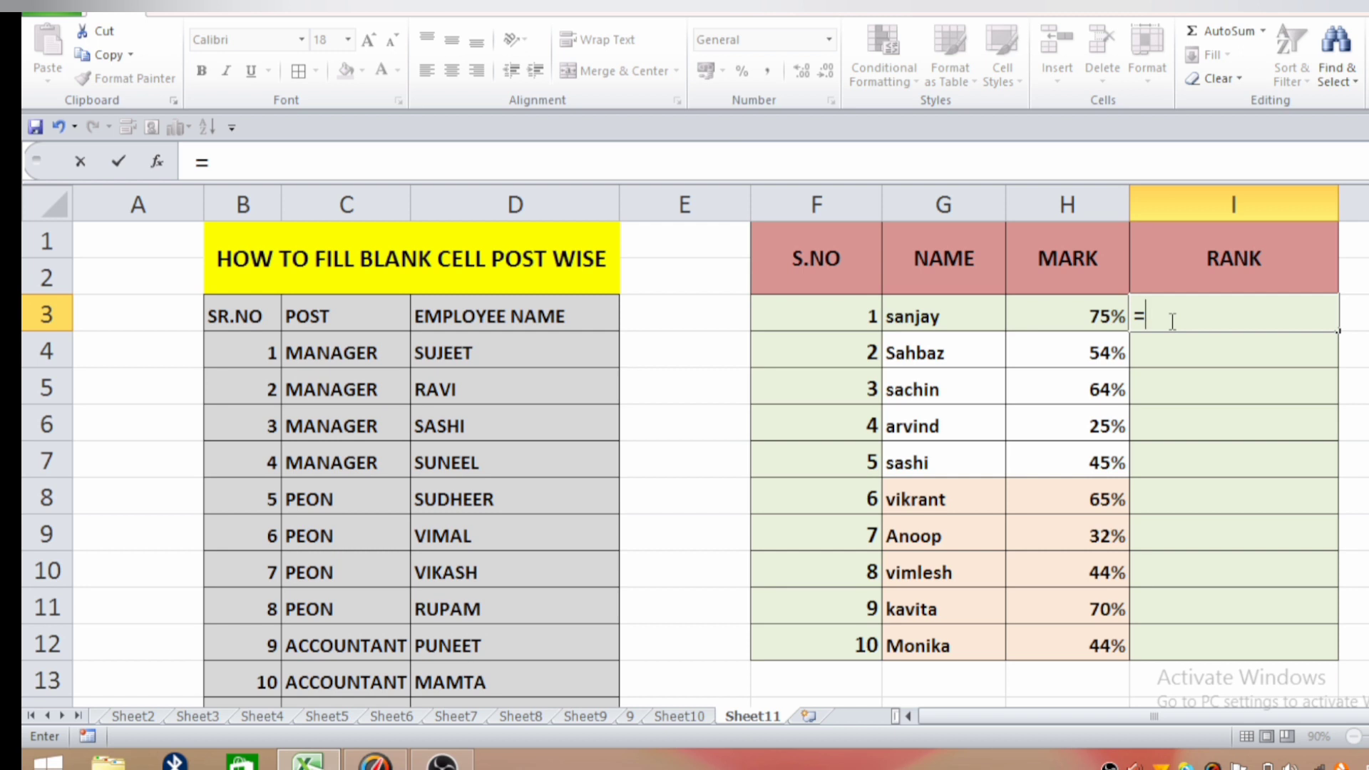
{"action": "type", "text": "RANK"}
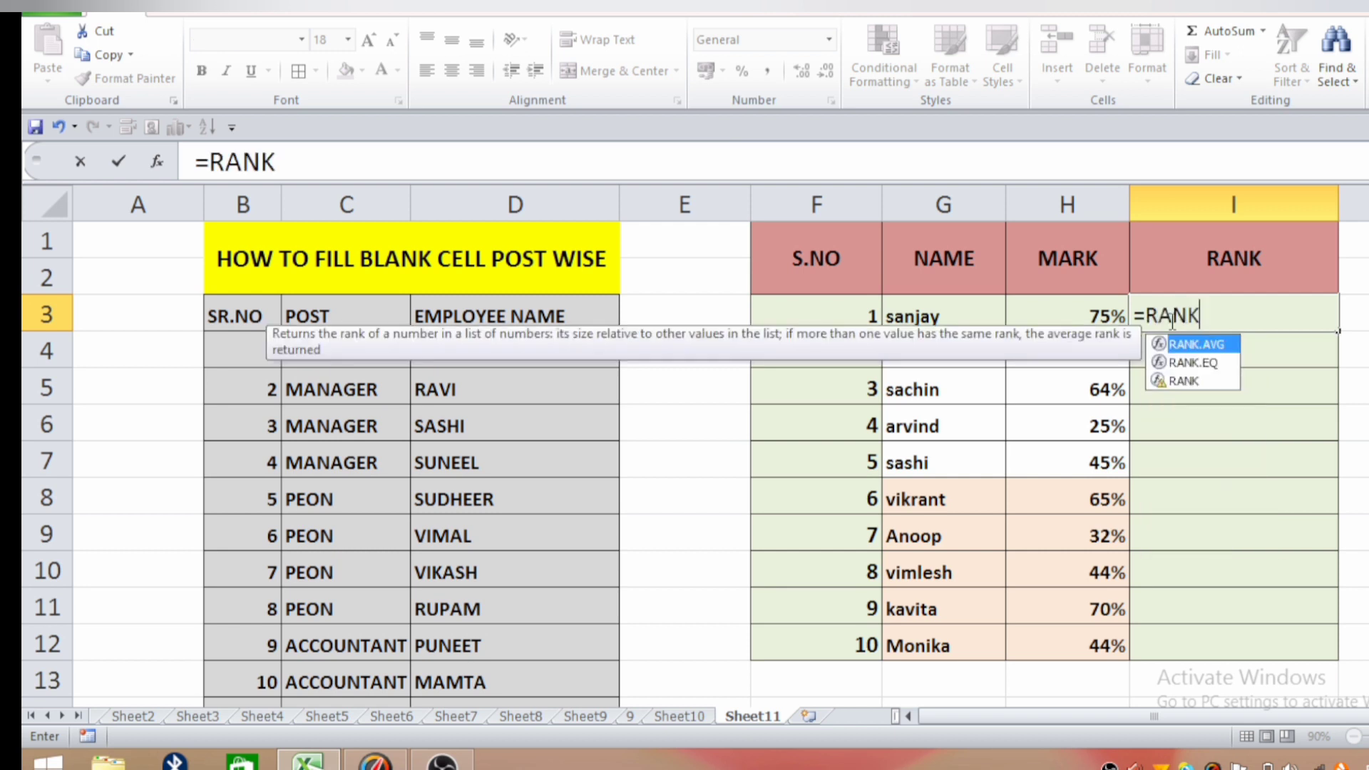
{"action": "type", "text": "("}
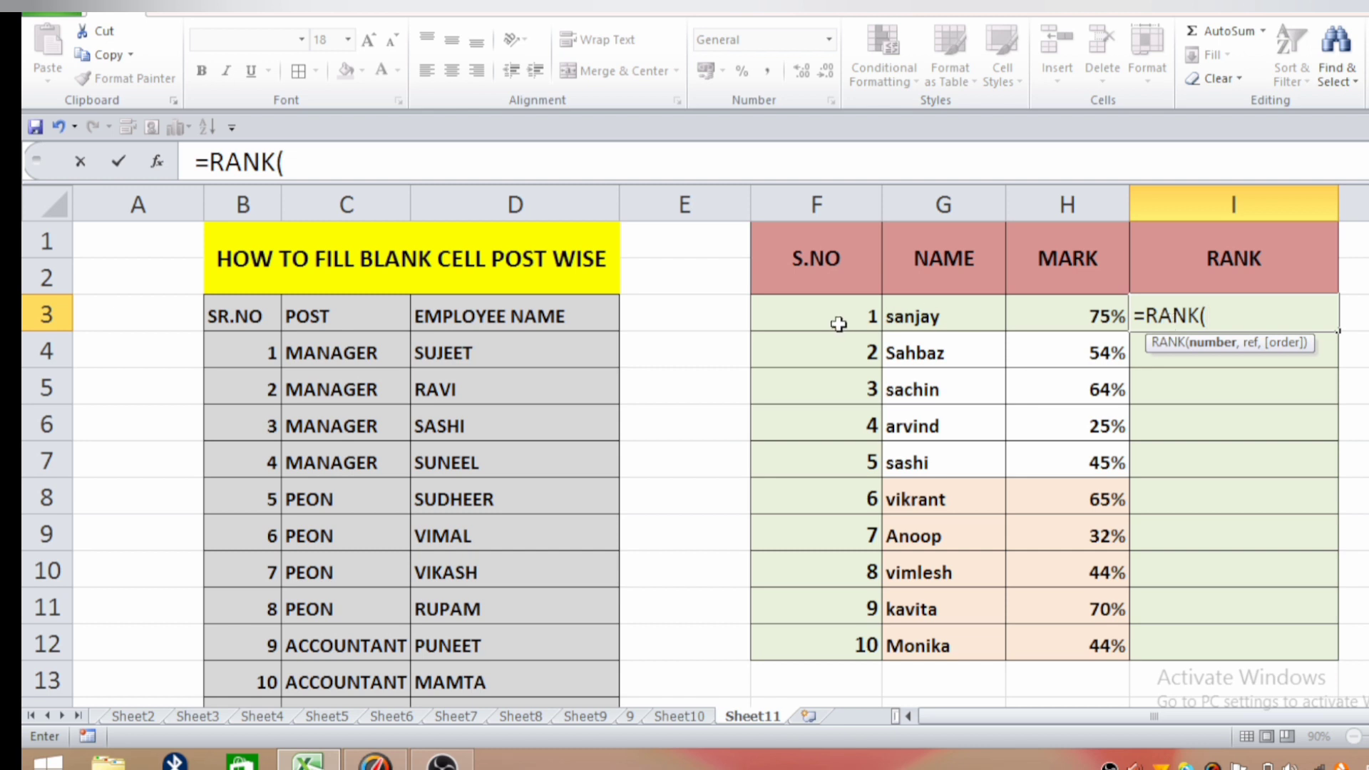
{"action": "left_click", "coordinate": [1084, 320]}
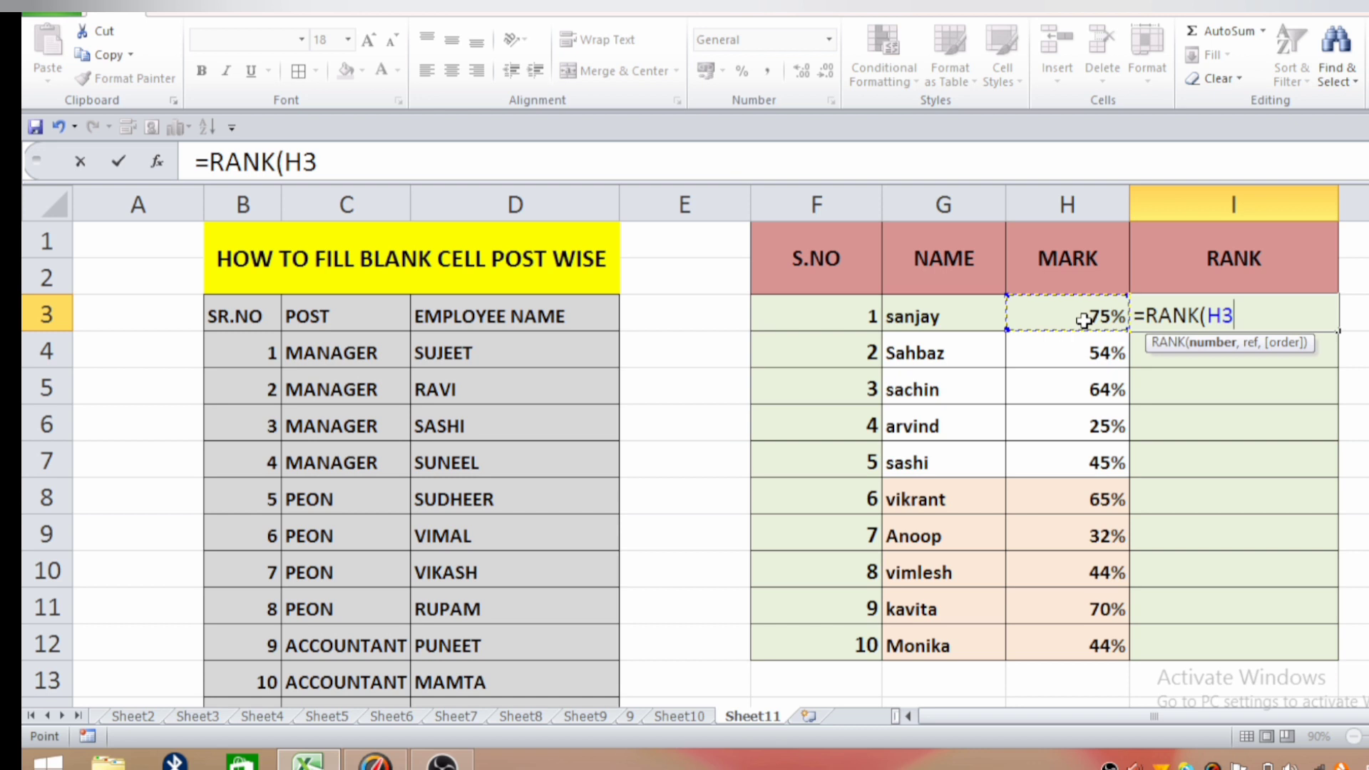
{"action": "type", "text": ","}
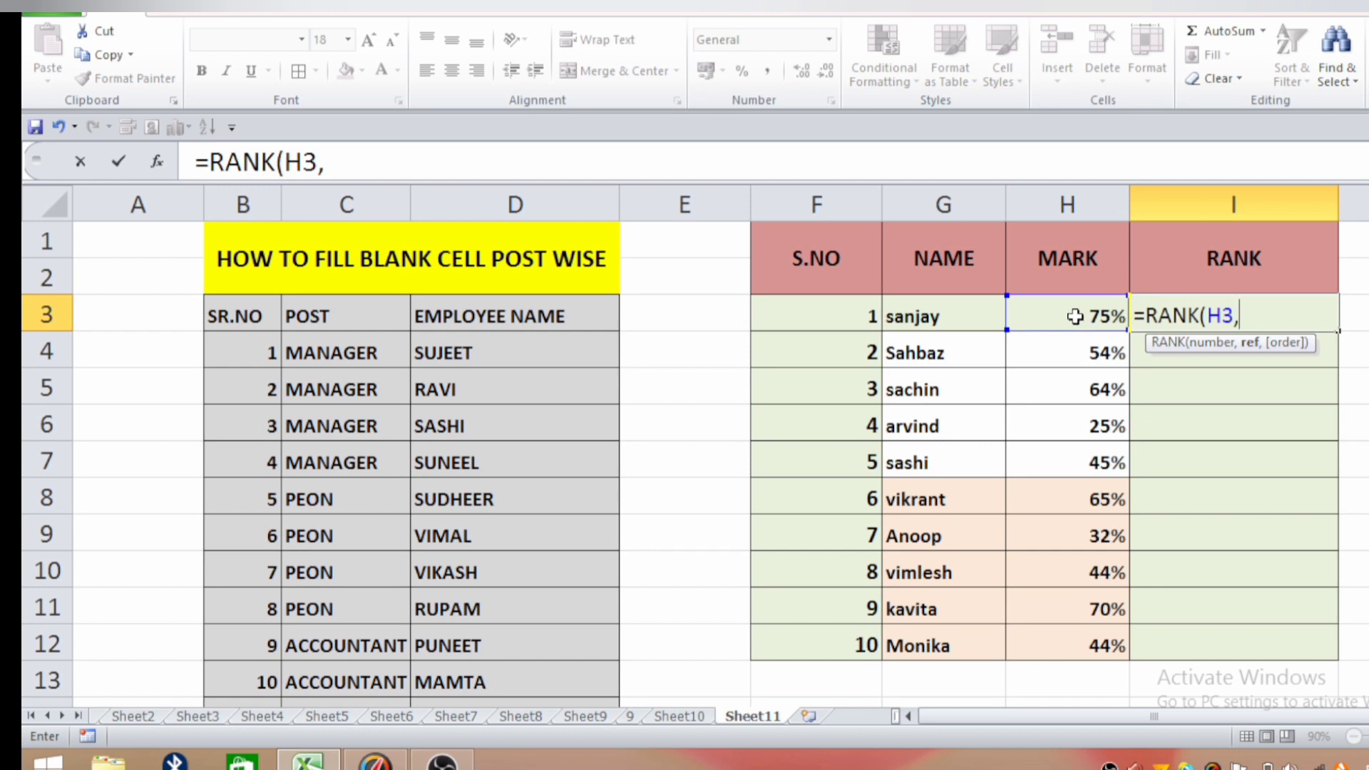
{"action": "left_click_drag", "start_coordinate": [1074, 317], "coordinate": [1060, 636]}
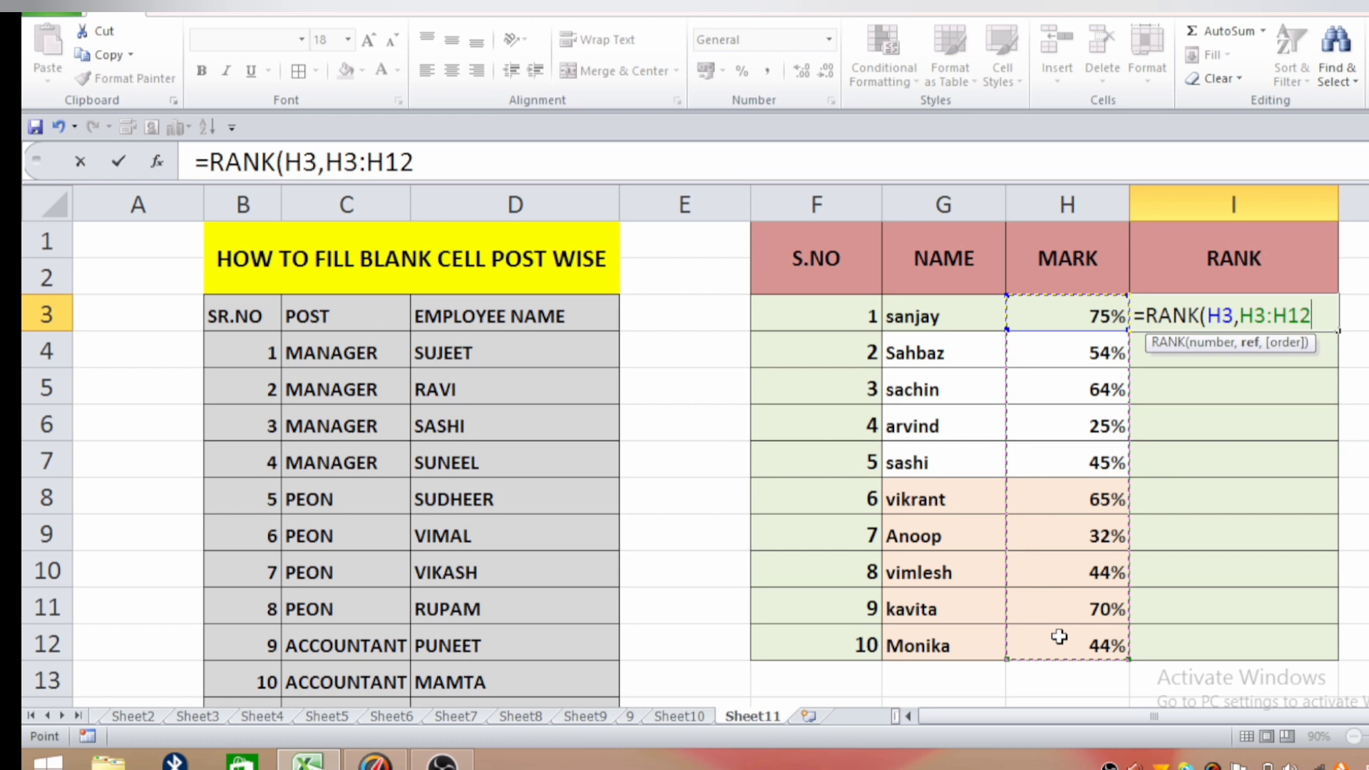
{"action": "type", "text": ","}
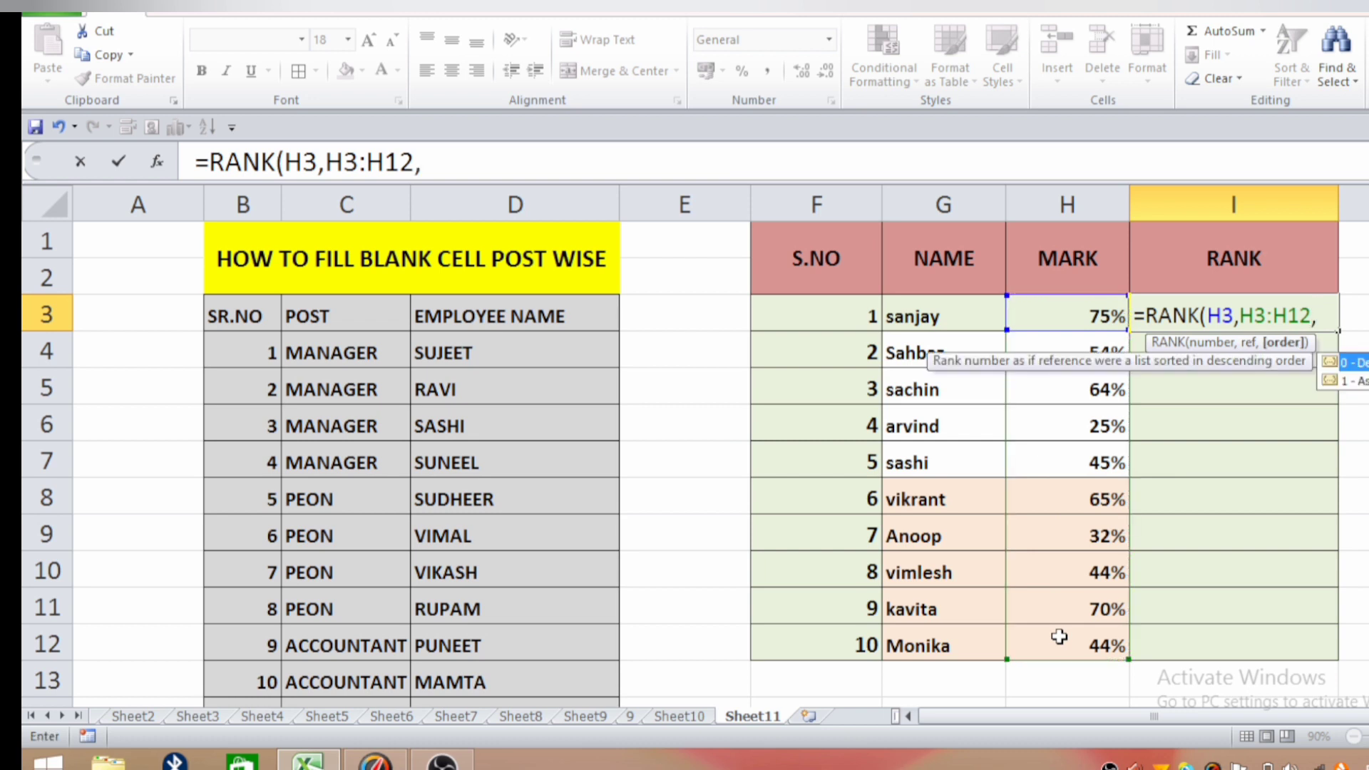
{"action": "type", "text": "0)"}
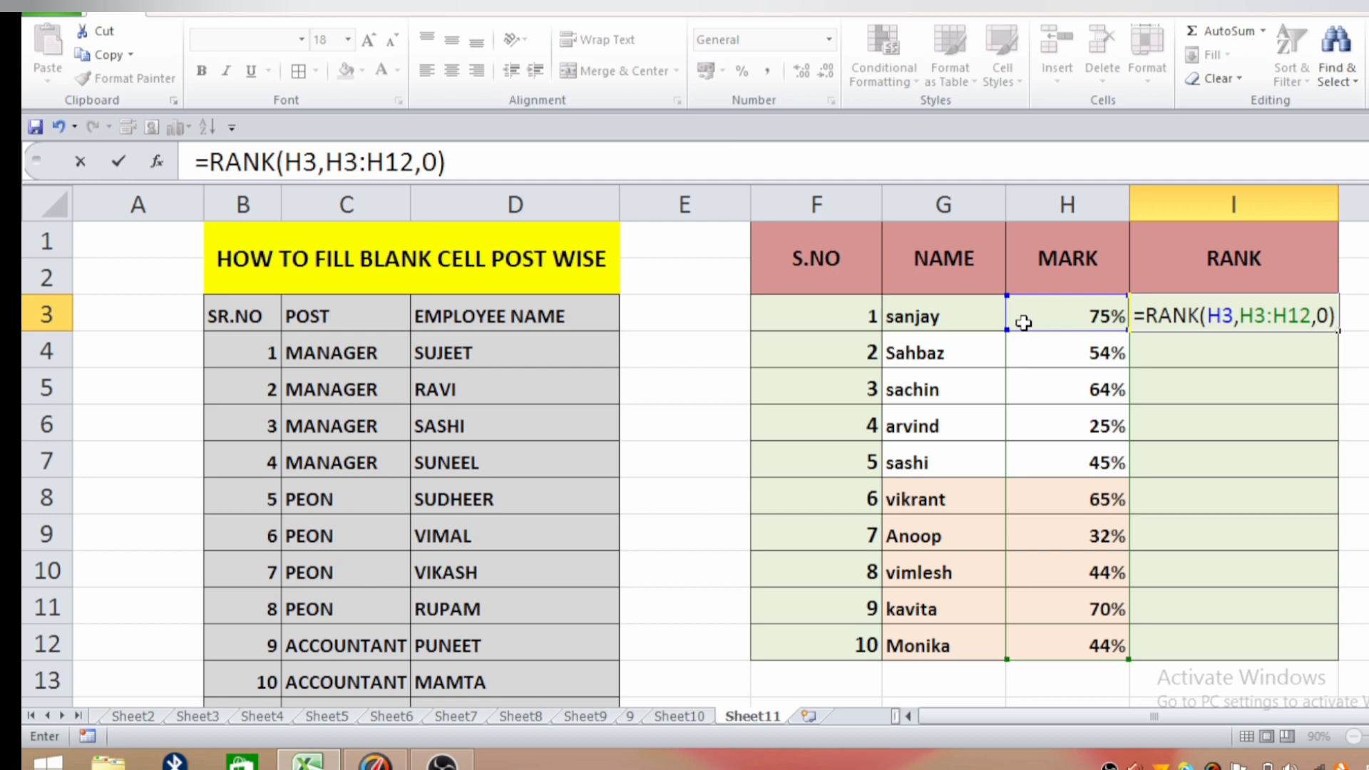
{"action": "key", "text": "Return"}
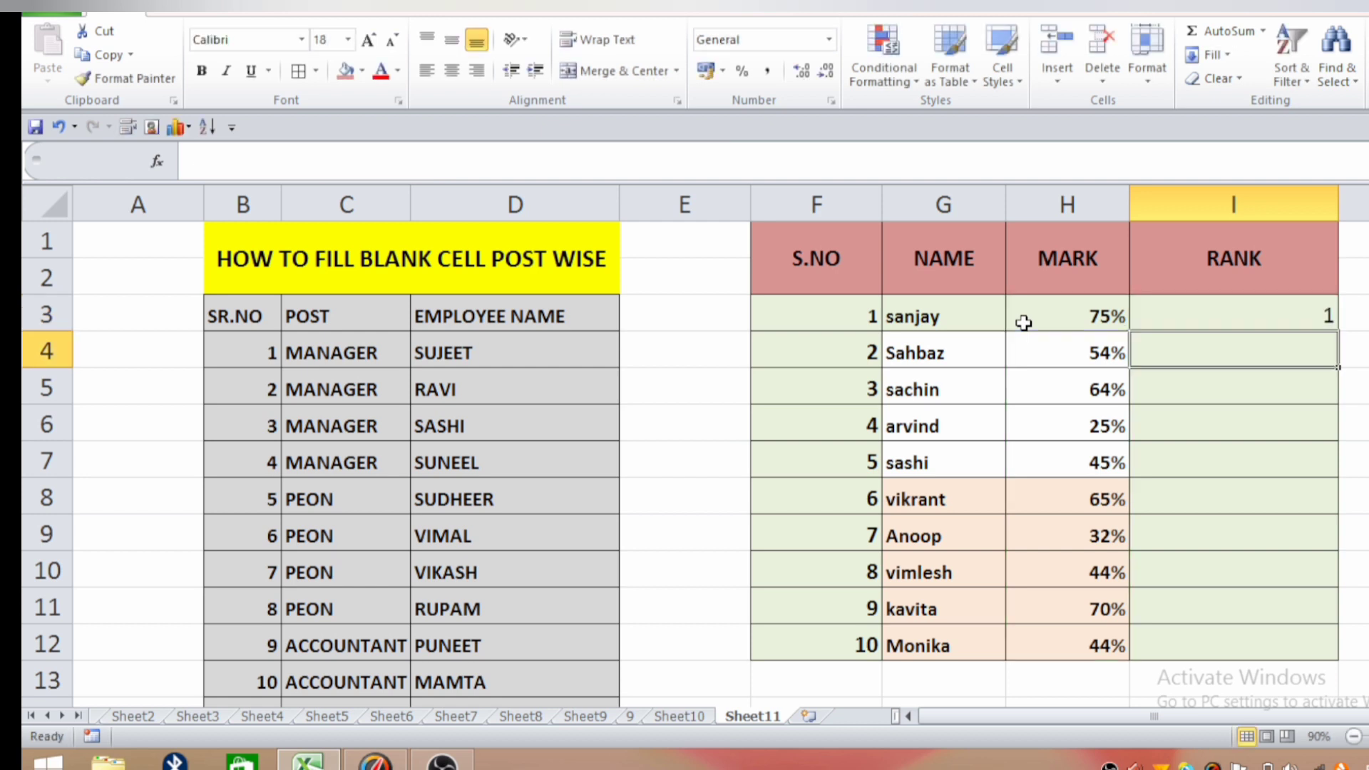
Fill the RANK formula with its relative range from I3 down to I12.
{"action": "left_click", "coordinate": [1182, 308]}
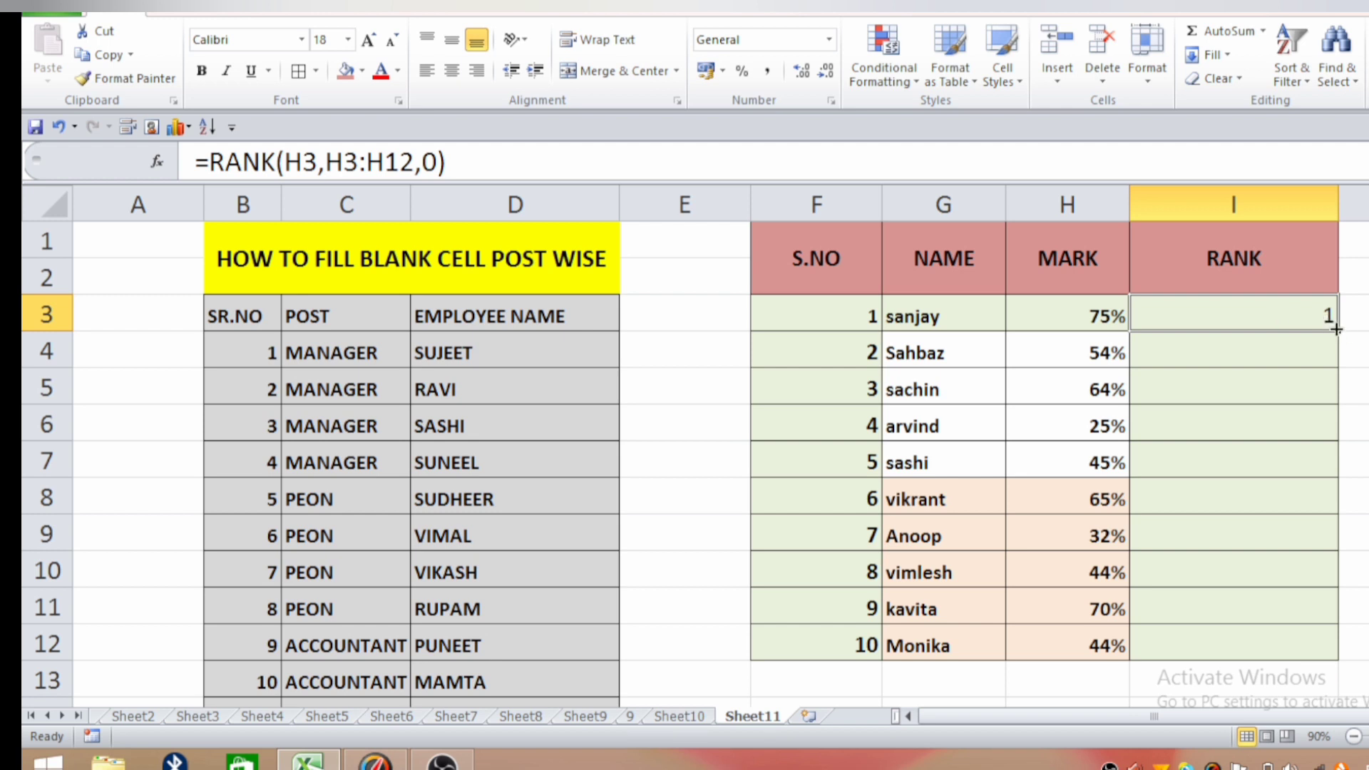
{"action": "left_click_drag", "start_coordinate": [1337, 333], "coordinate": [1331, 654]}
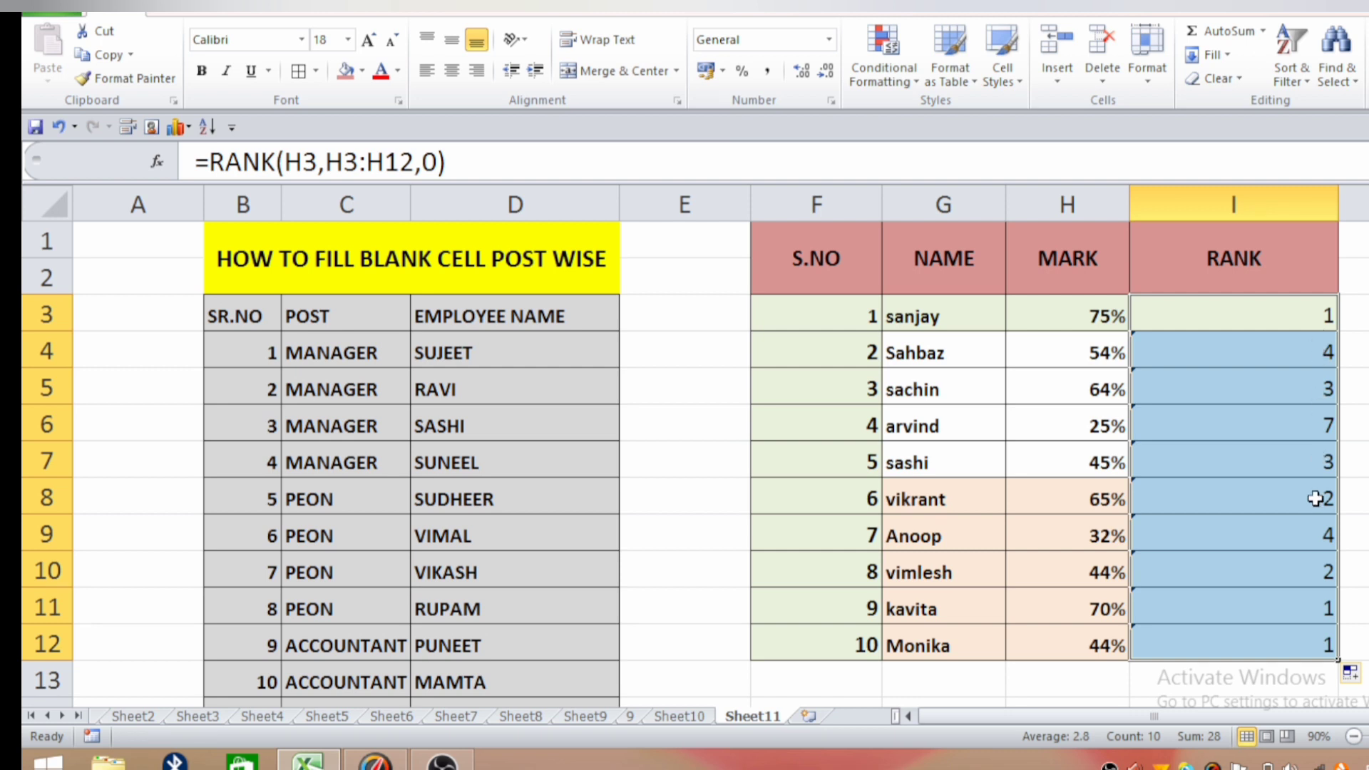
Make the range in I3's RANK formula absolute, so that it reads =RANK(H3,$H$3:$H$12,0).
{"action": "left_click", "coordinate": [1282, 312]}
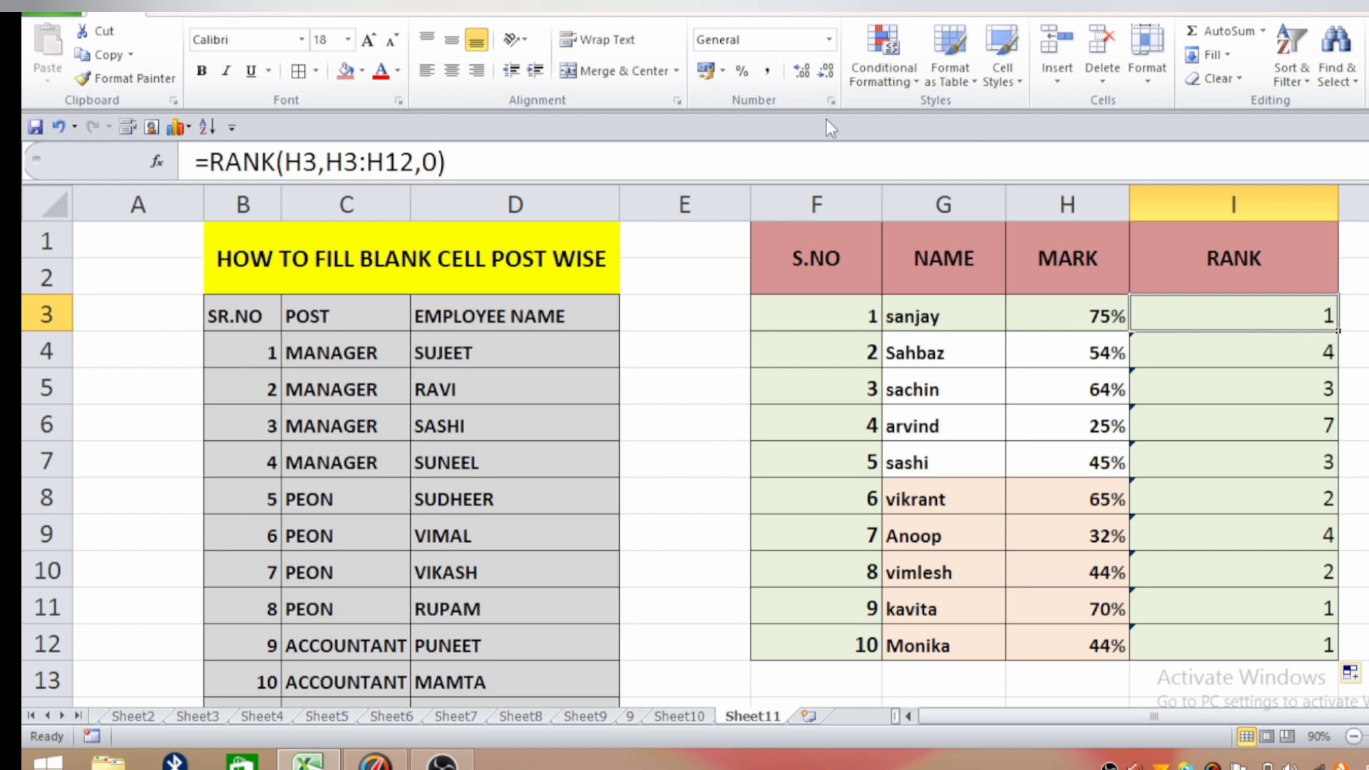
{"action": "left_click", "coordinate": [477, 173]}
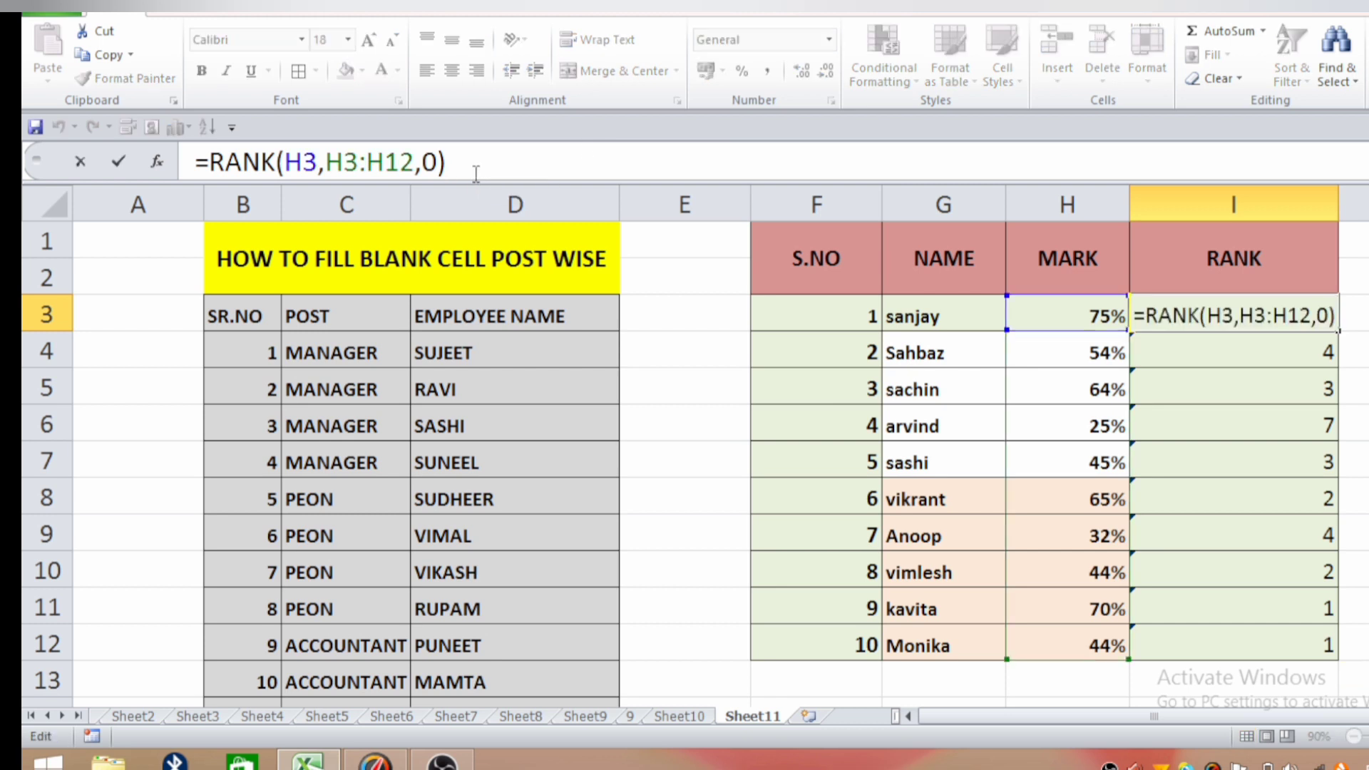
{"action": "key", "text": "Left"}
{"action": "key", "text": "Left"}
{"action": "key", "text": "Left"}
{"action": "key", "text": "Left"}
{"action": "key", "text": "Left"}
{"action": "key", "text": "Left"}
{"action": "key", "text": "Left"}
{"action": "key", "text": "Left"}
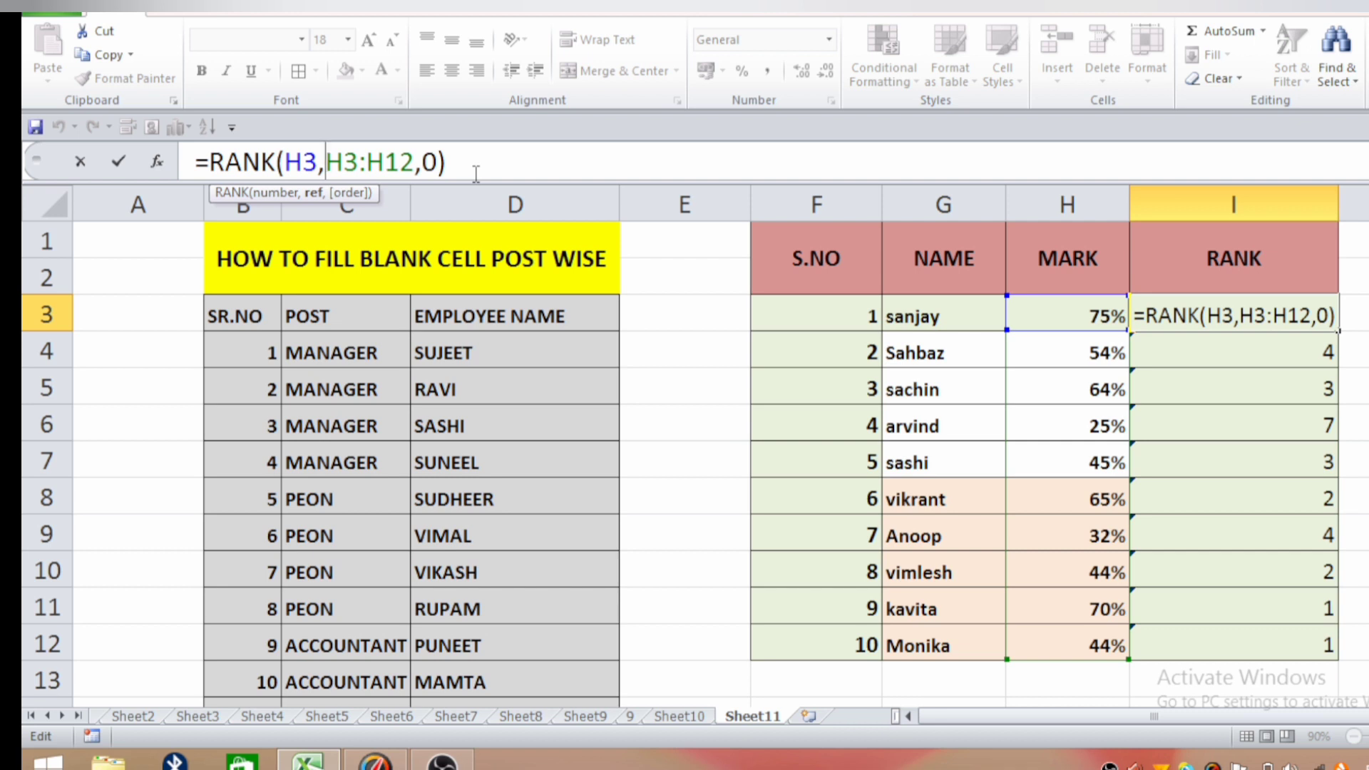
{"action": "type", "text": "$"}
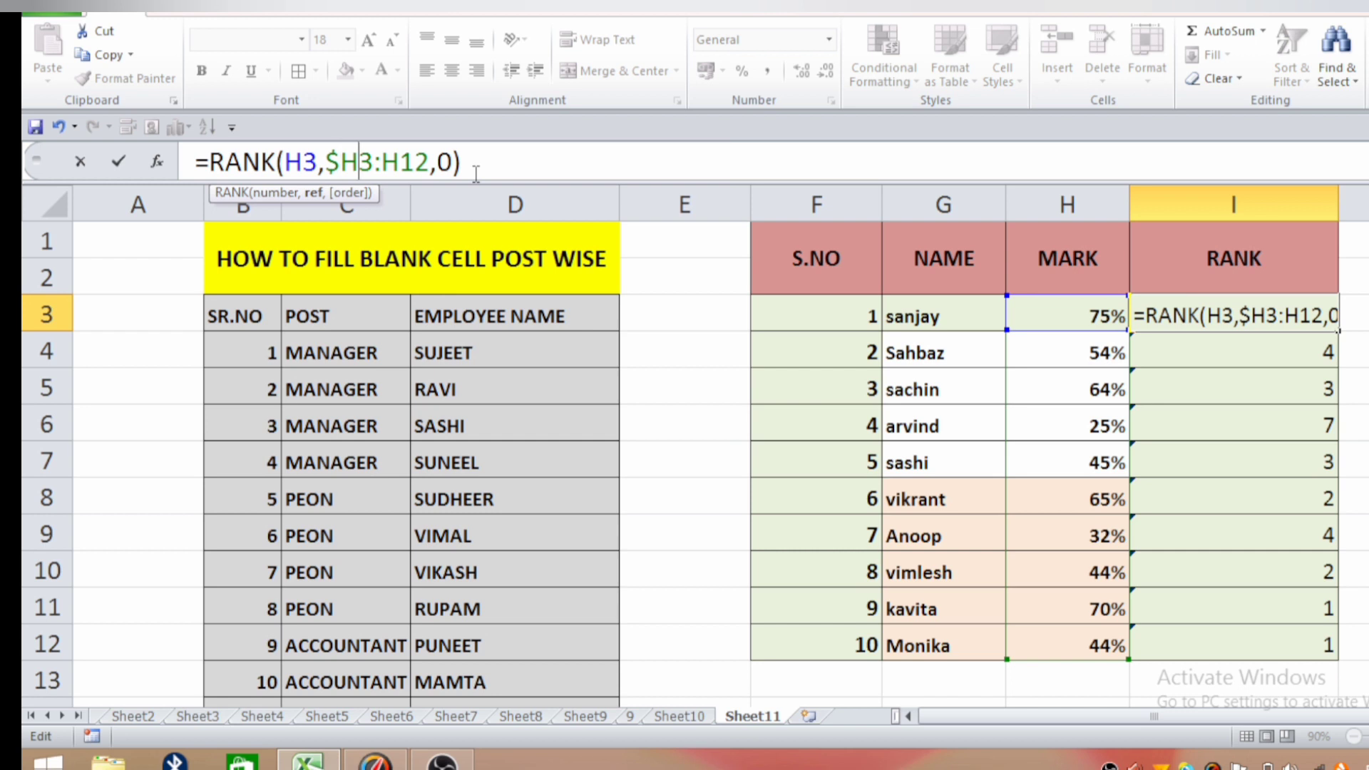
{"action": "key", "text": "Right"}
{"action": "type", "text": "$"}
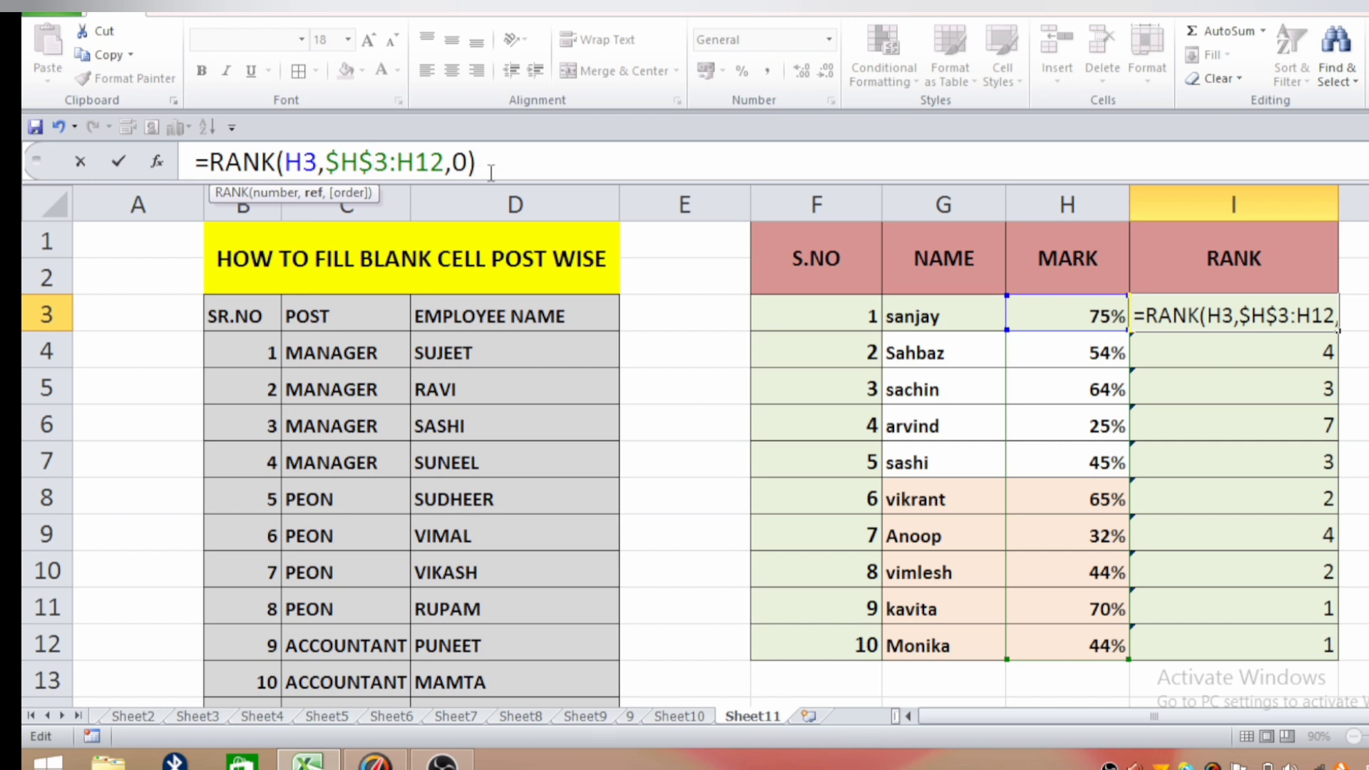
{"action": "key", "text": "Right"}
{"action": "key", "text": "Right"}
{"action": "type", "text": "$"}
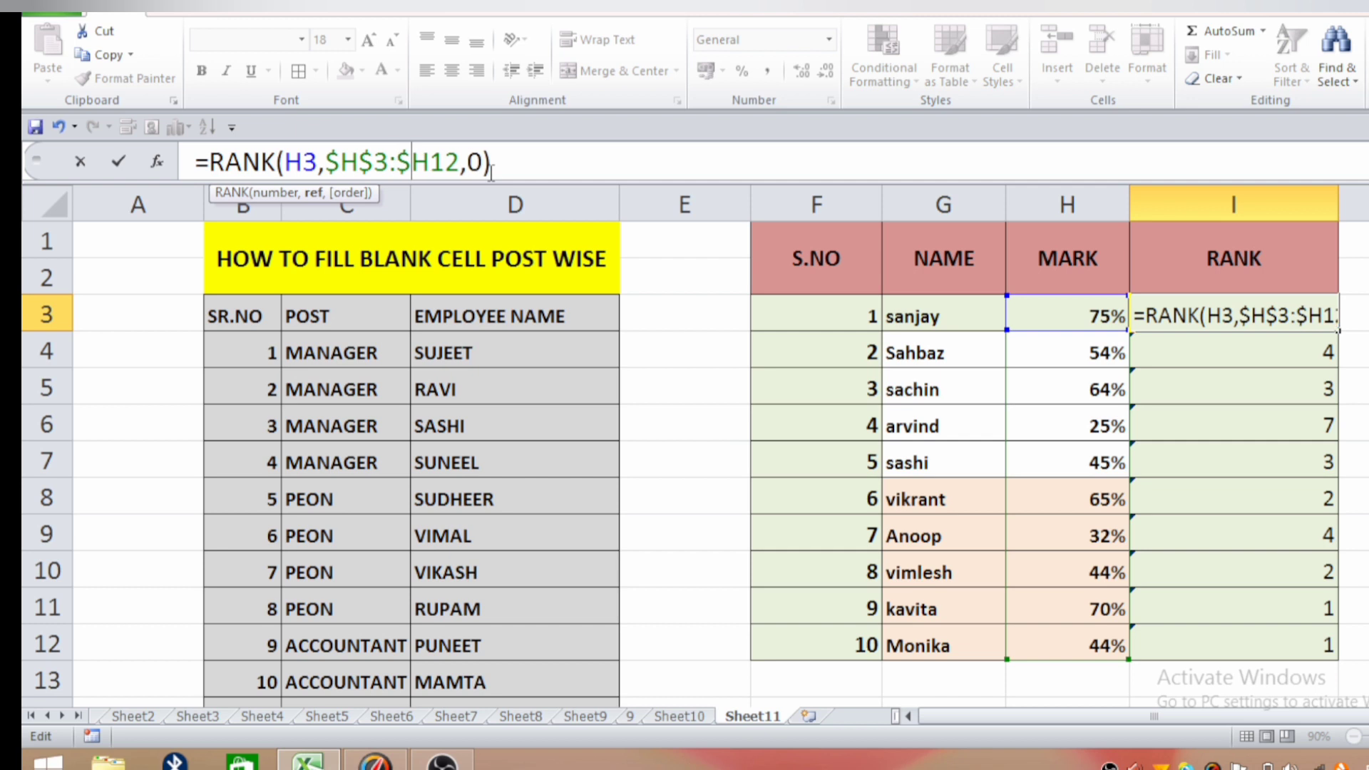
{"action": "key", "text": "Right"}
{"action": "type", "text": "$"}
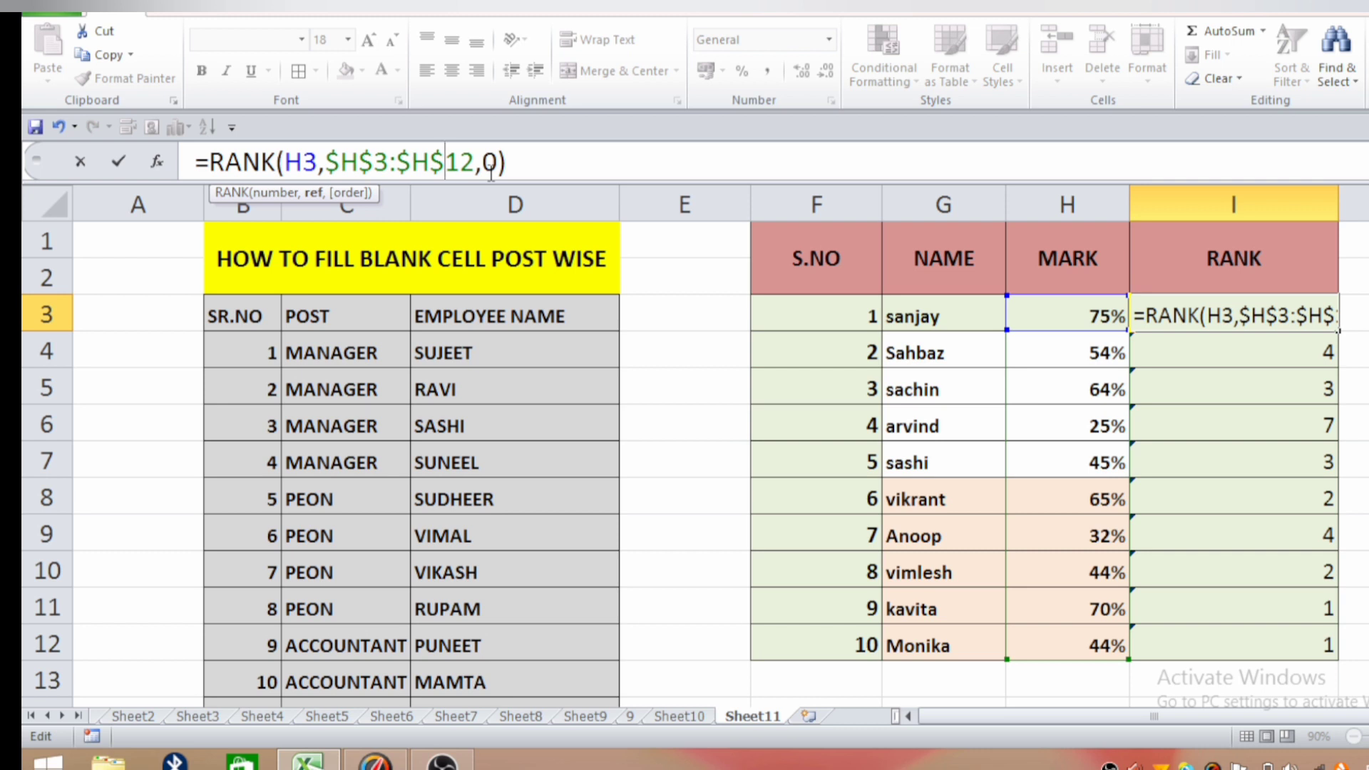
{"action": "key", "text": "Return"}
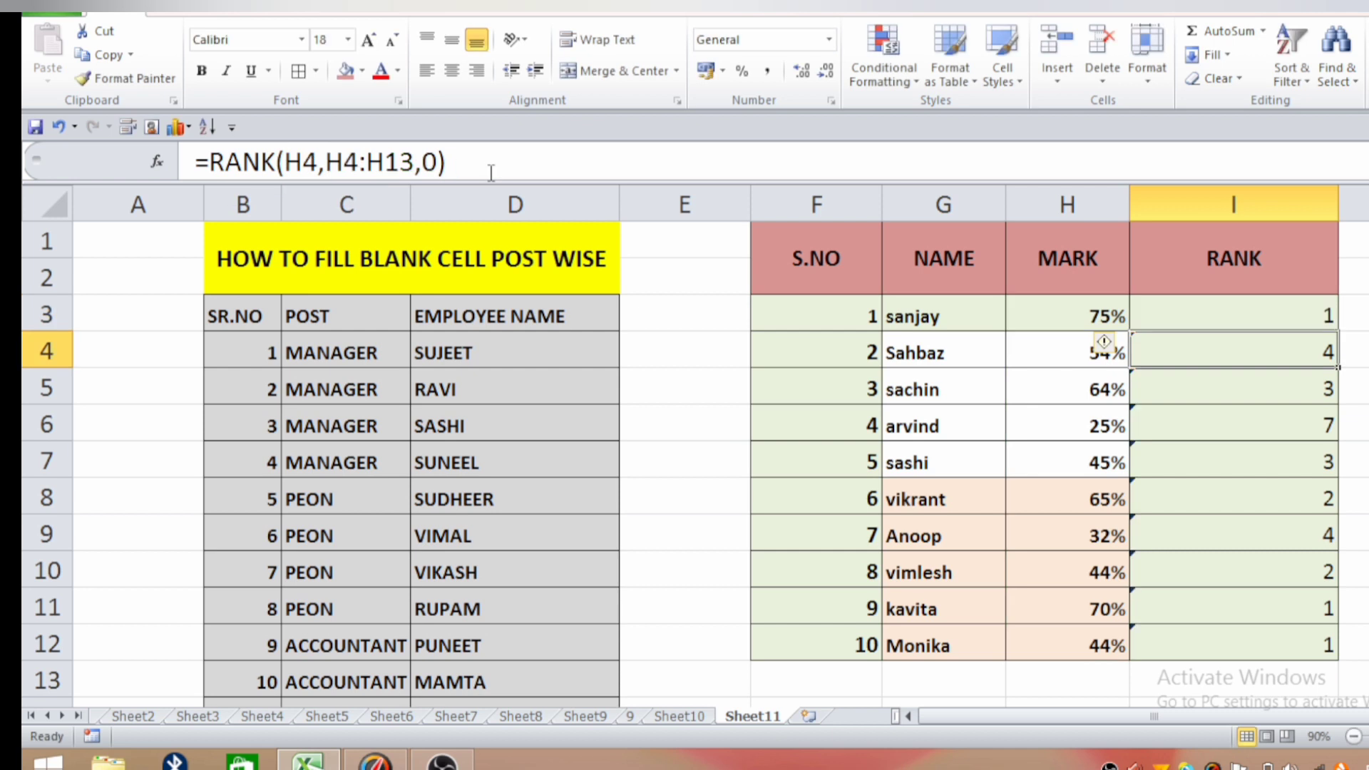
Copy the RANK formula with the locked range from I3 through I12, replacing the existing ranks.
{"action": "left_click", "coordinate": [1176, 313]}
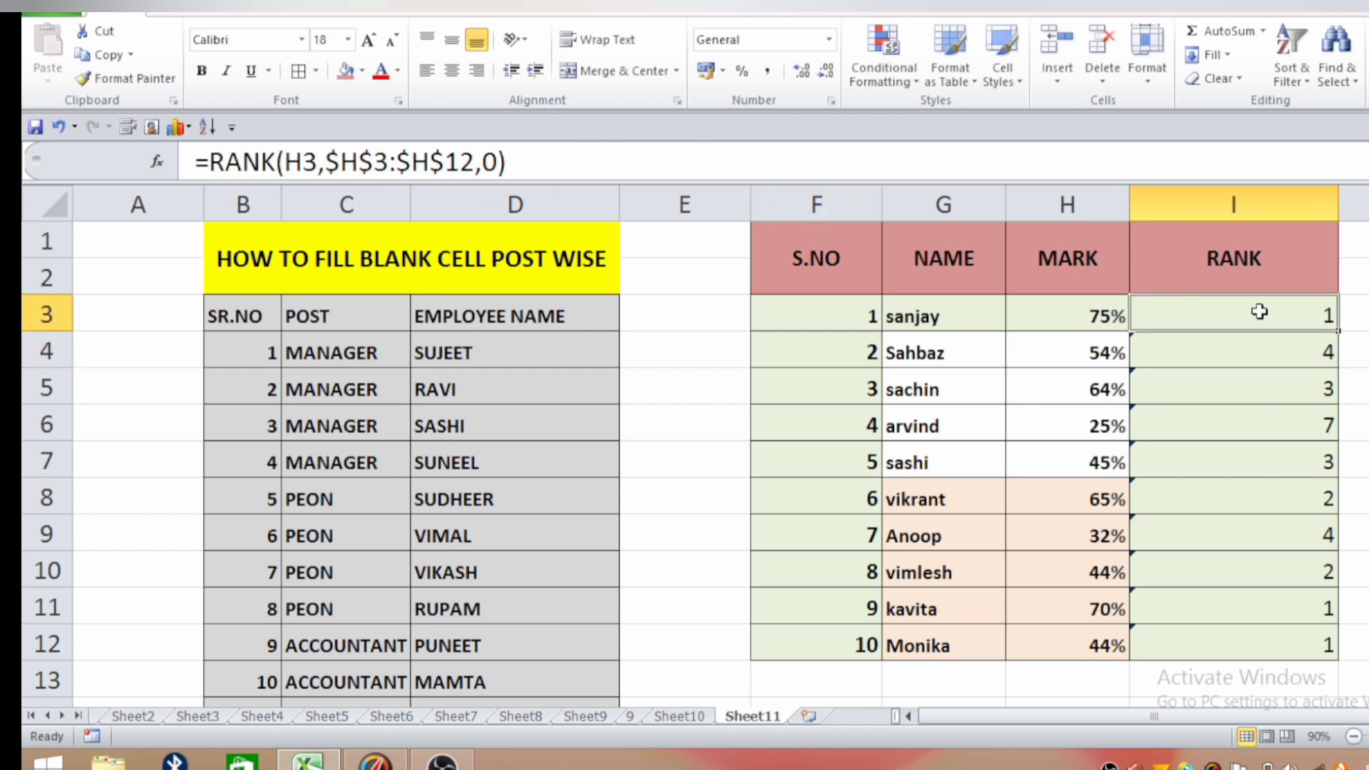
{"action": "left_click_drag", "start_coordinate": [1338, 330], "coordinate": [1329, 650]}
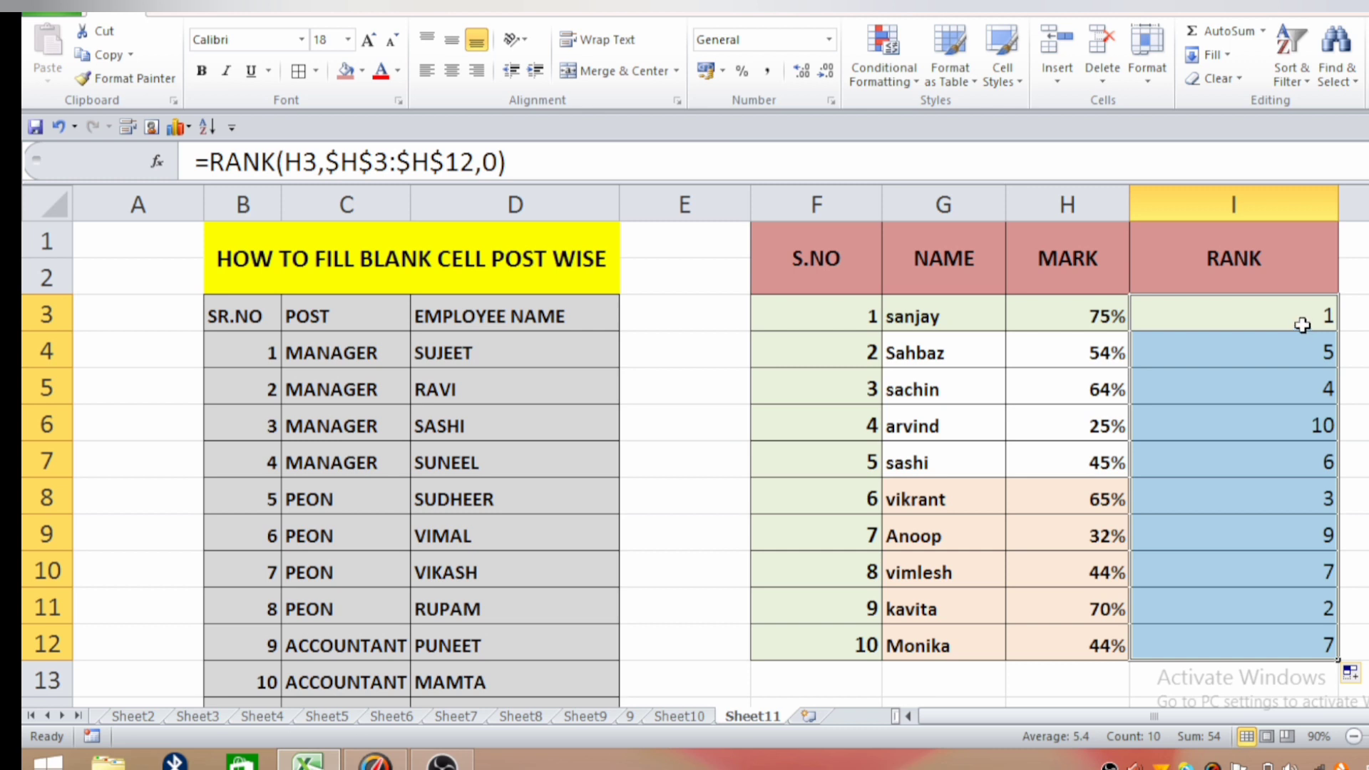
{"action": "left_click", "coordinate": [1360, 386]}
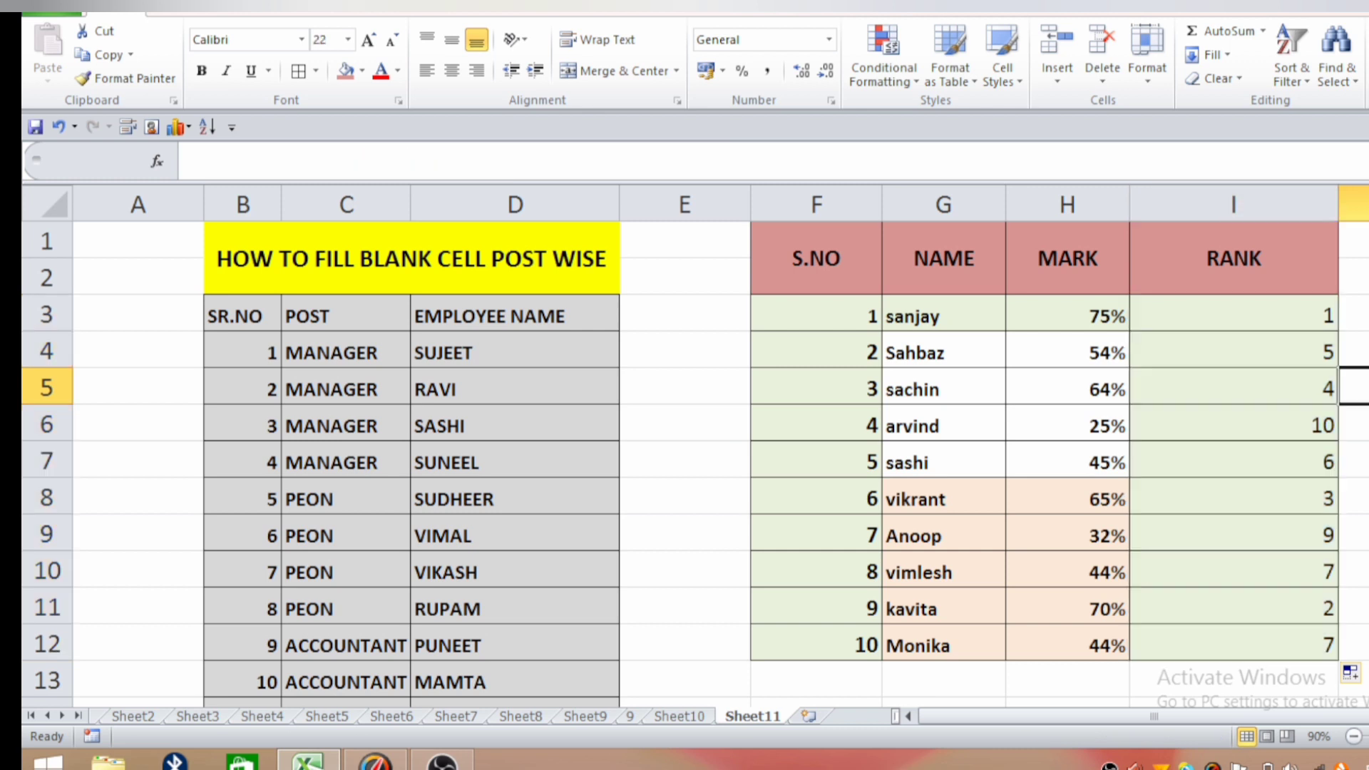
{"action": "left_click", "coordinate": [1295, 318]}
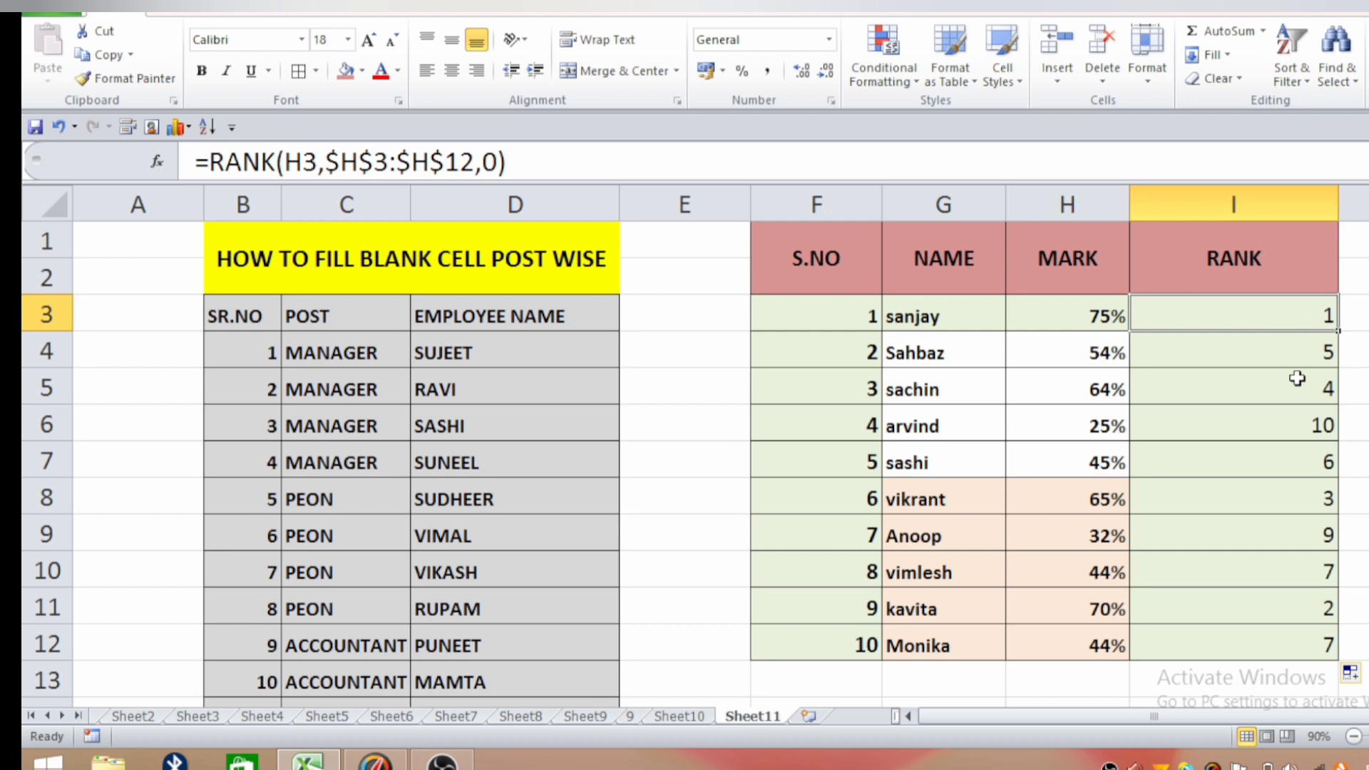
{"action": "left_click", "coordinate": [1280, 429]}
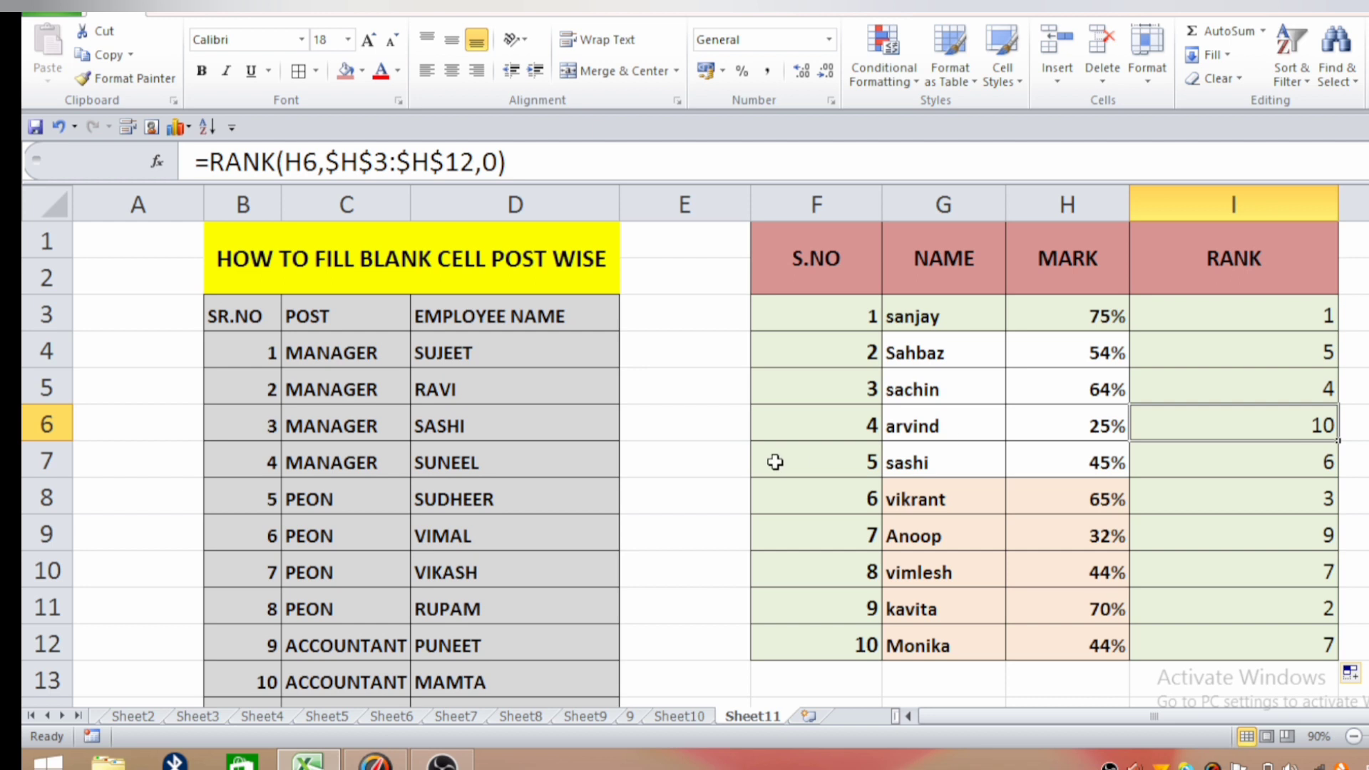
{"action": "left_click", "coordinate": [832, 423]}
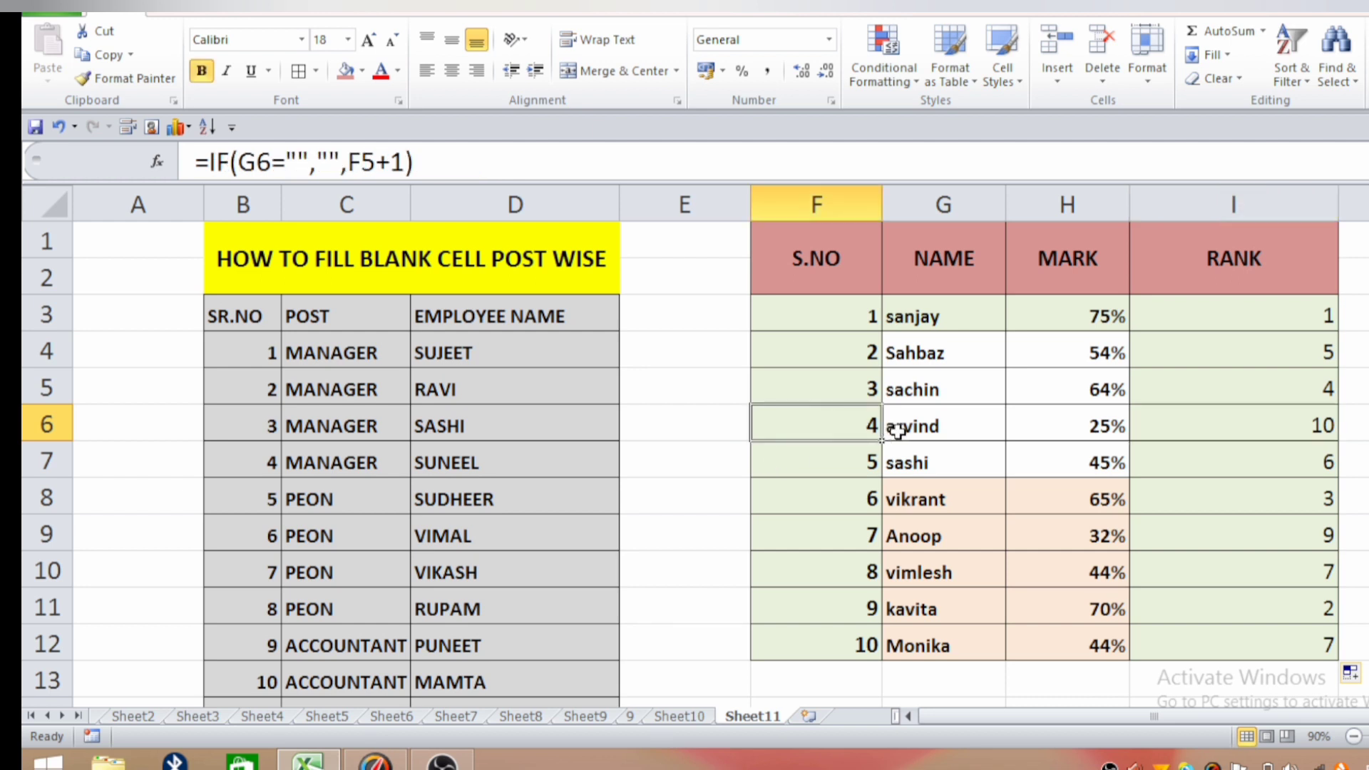
{"action": "left_click", "coordinate": [895, 431]}
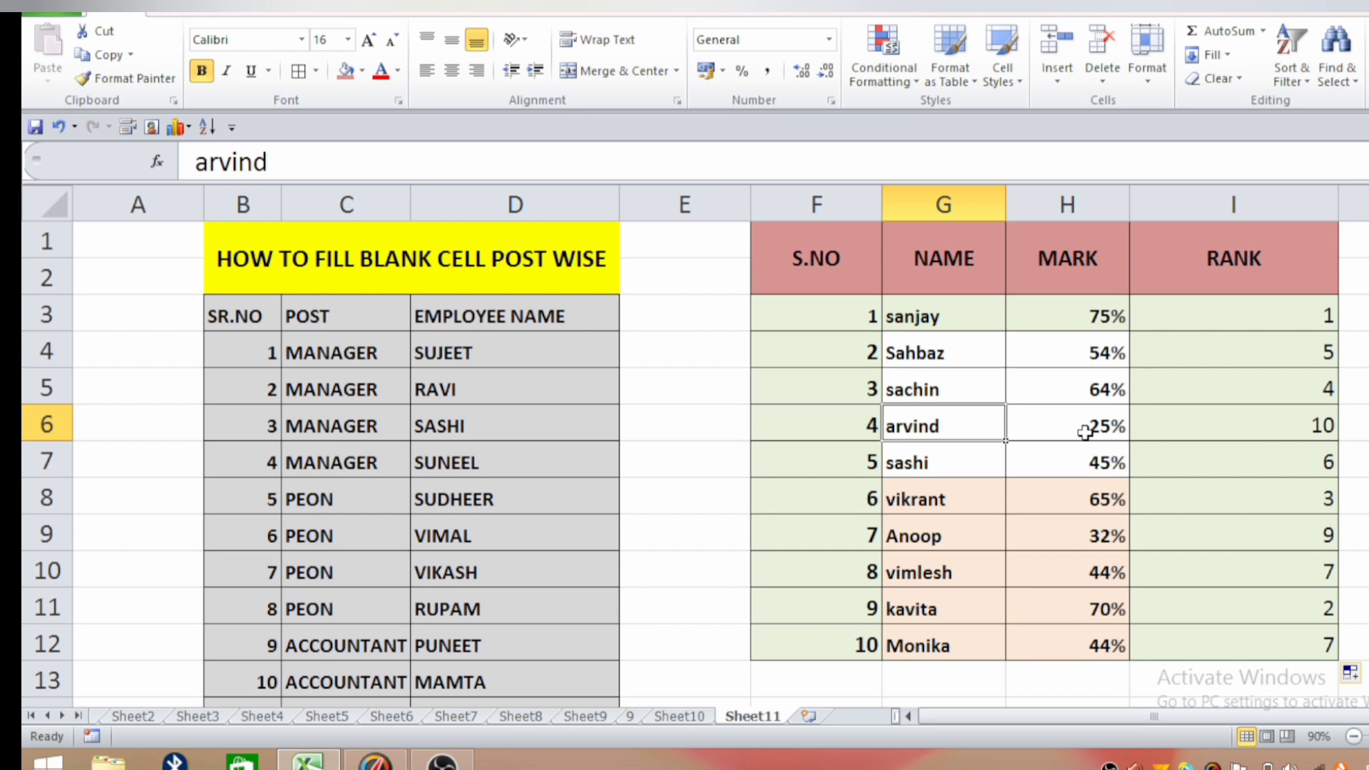
{"action": "left_click", "coordinate": [1233, 433]}
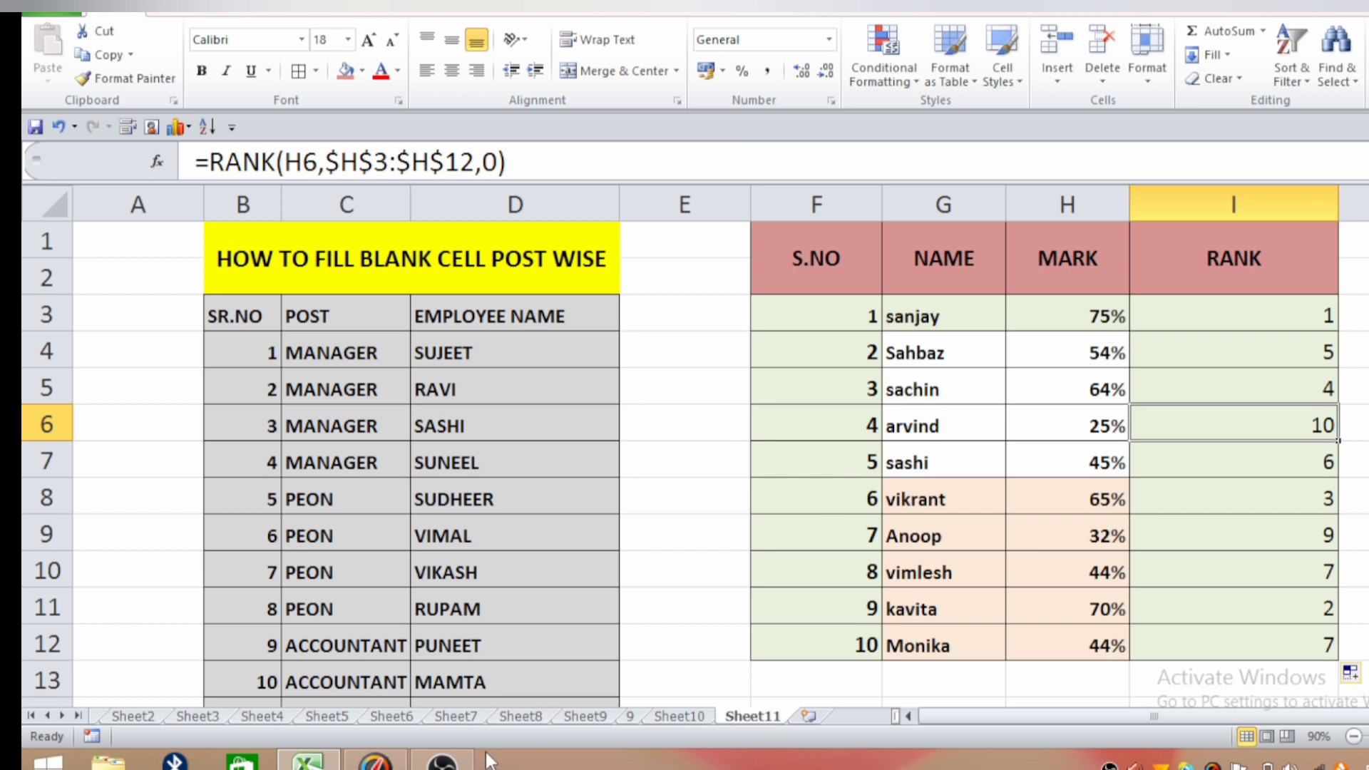
{"action": "left_click", "coordinate": [442, 761]}
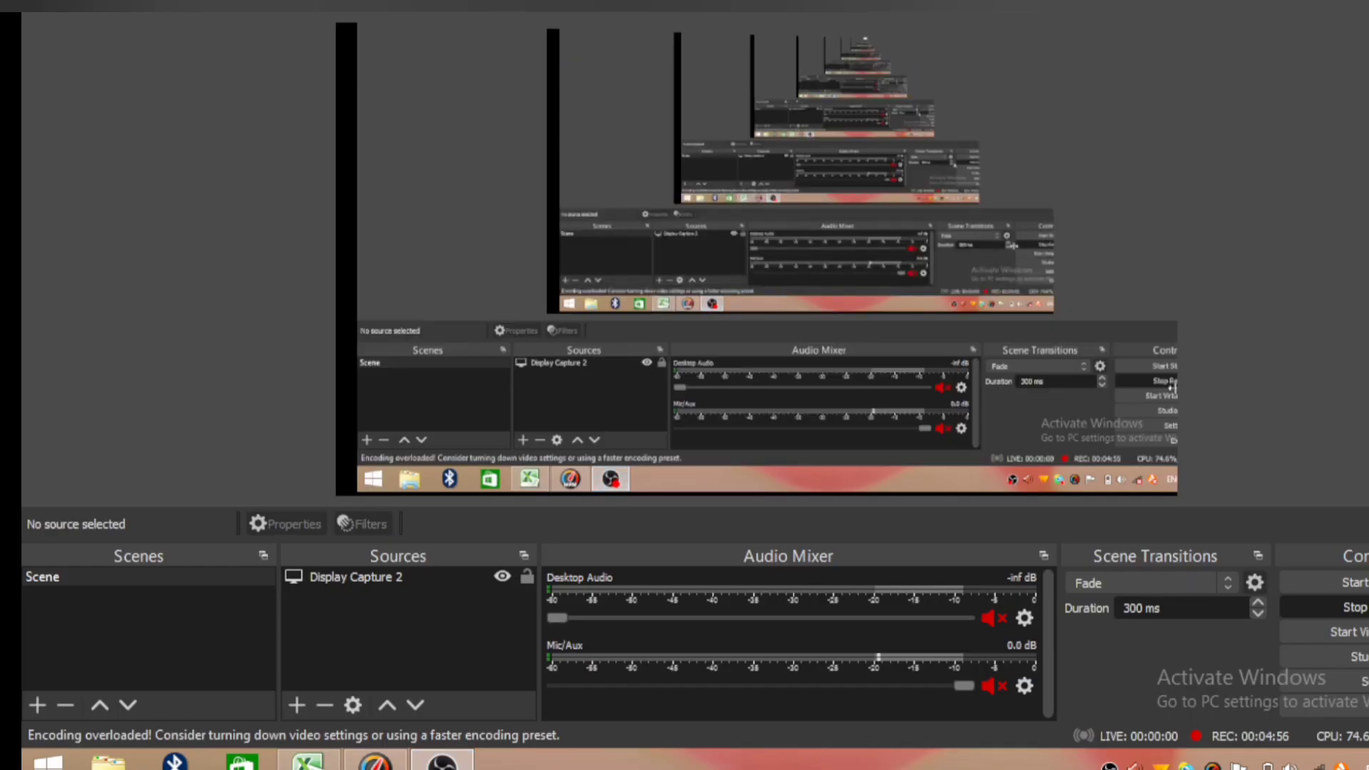